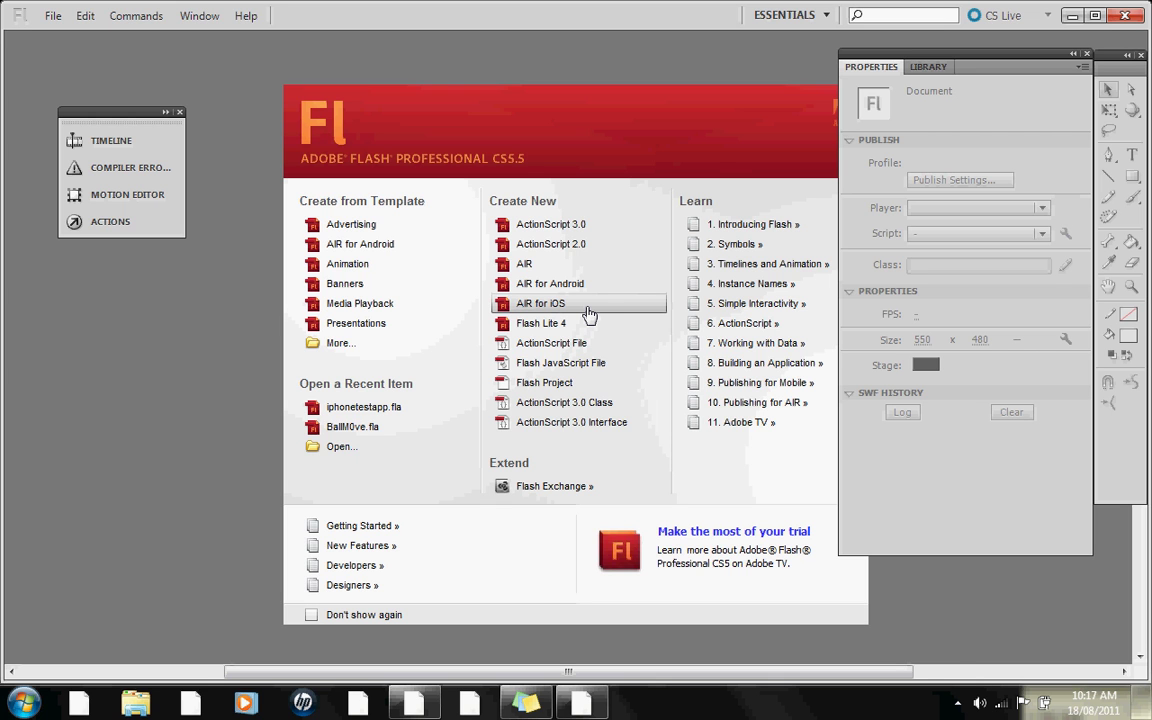
- Create a new AIR for iOS document and set its stage background colour to black
click(589, 315)
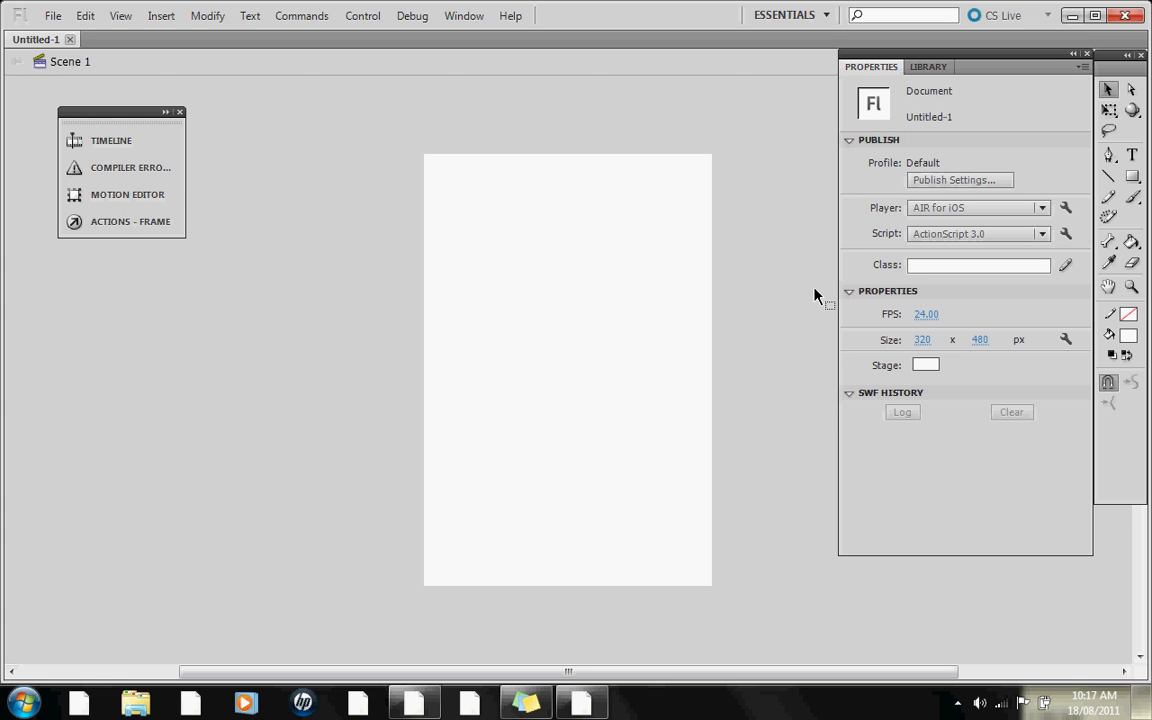
click(1132, 155)
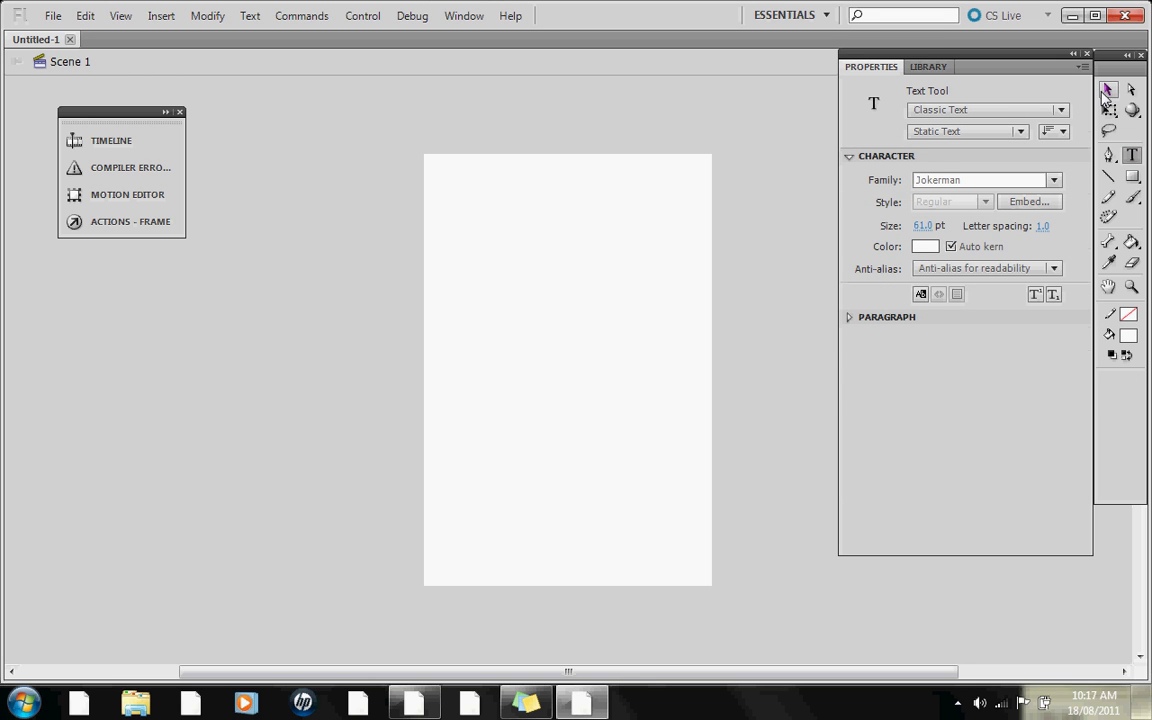
key(v)
click(924, 365)
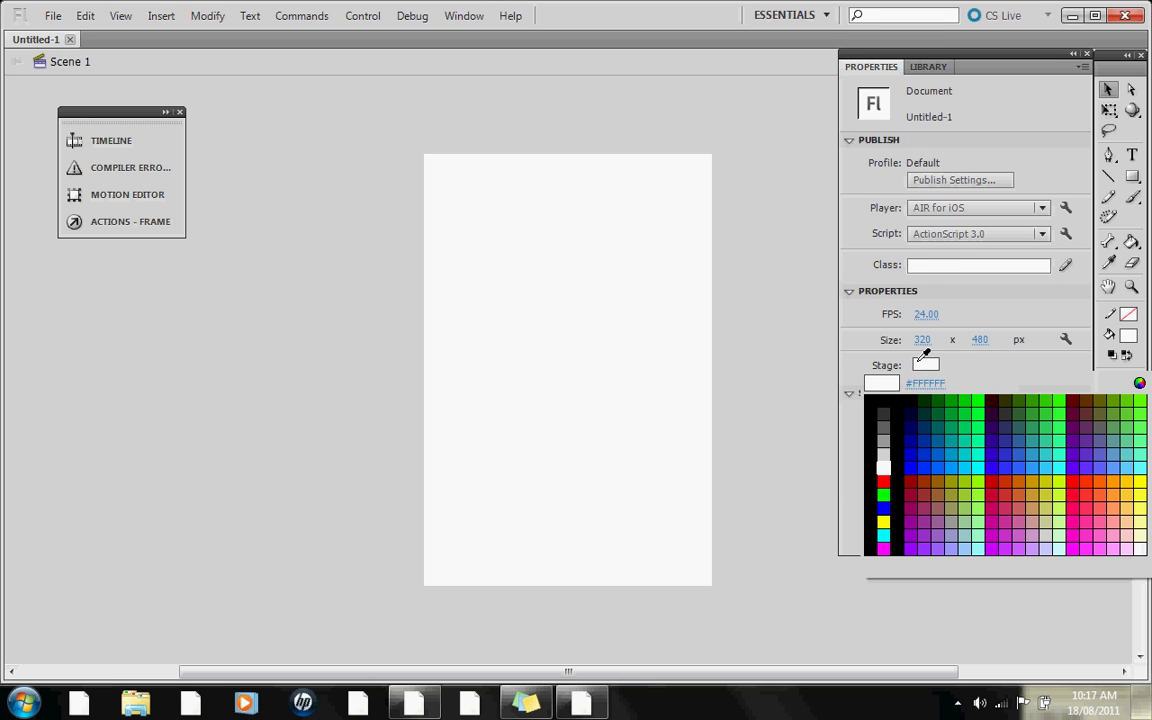
click(872, 401)
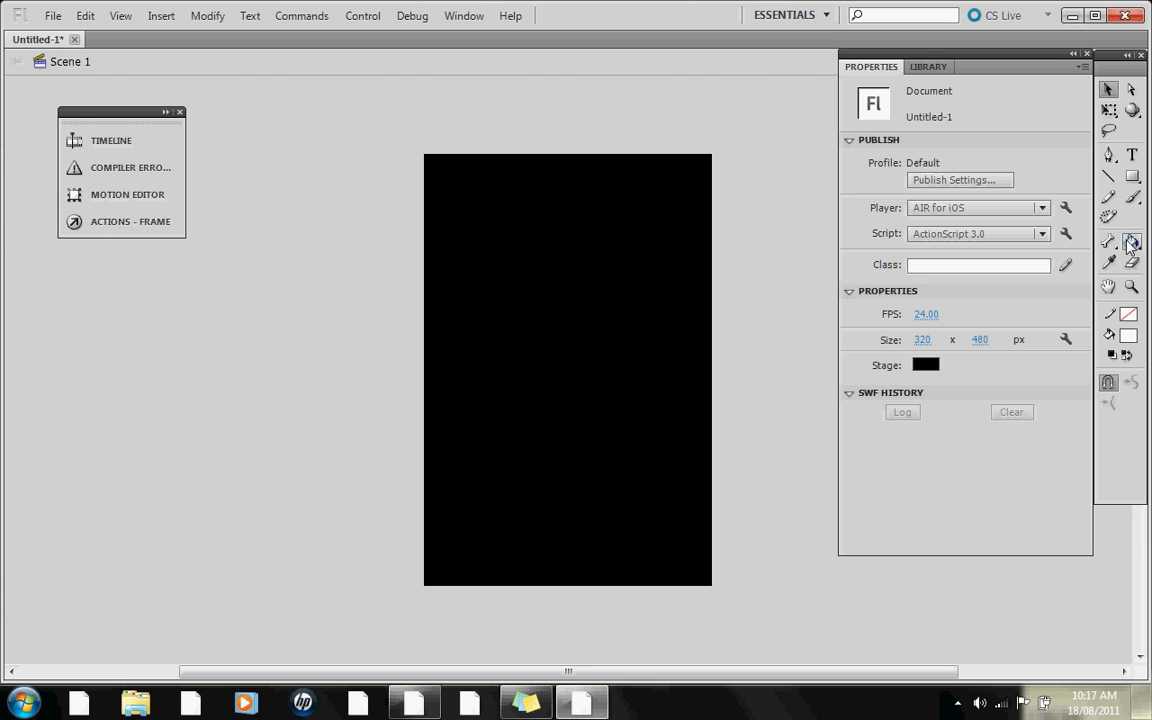
click(1131, 154)
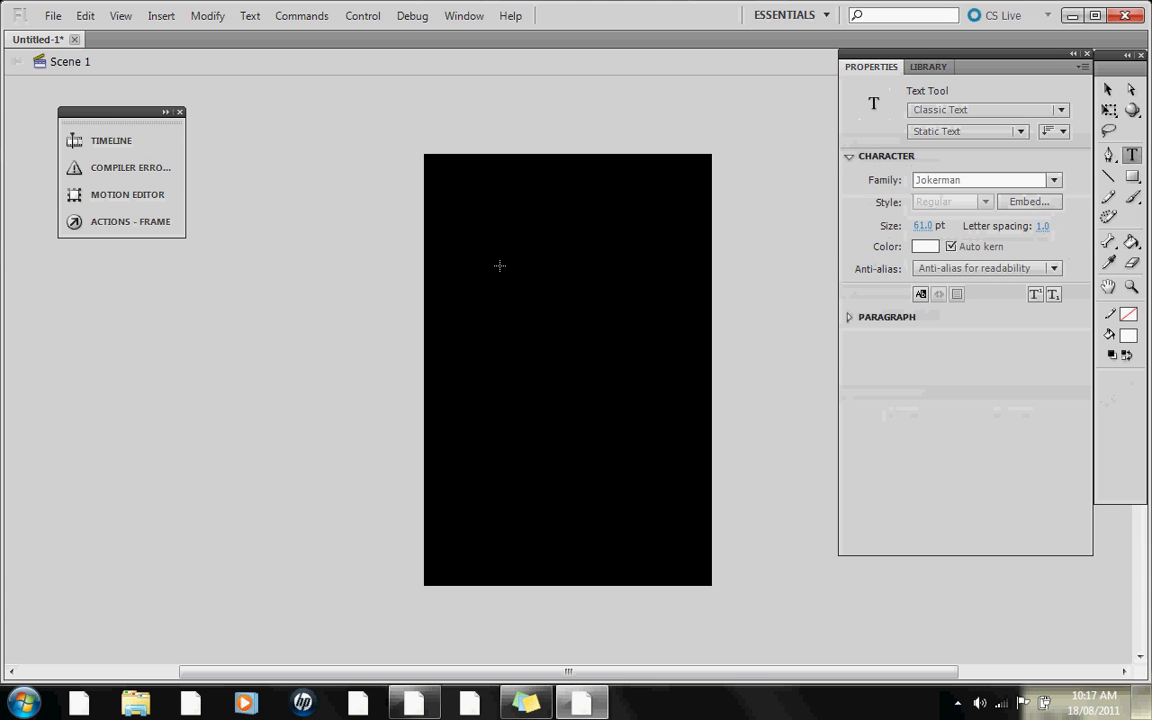
- Add a text box near the top of the stage reading 'HELLO'
drag(455, 152, 665, 336)
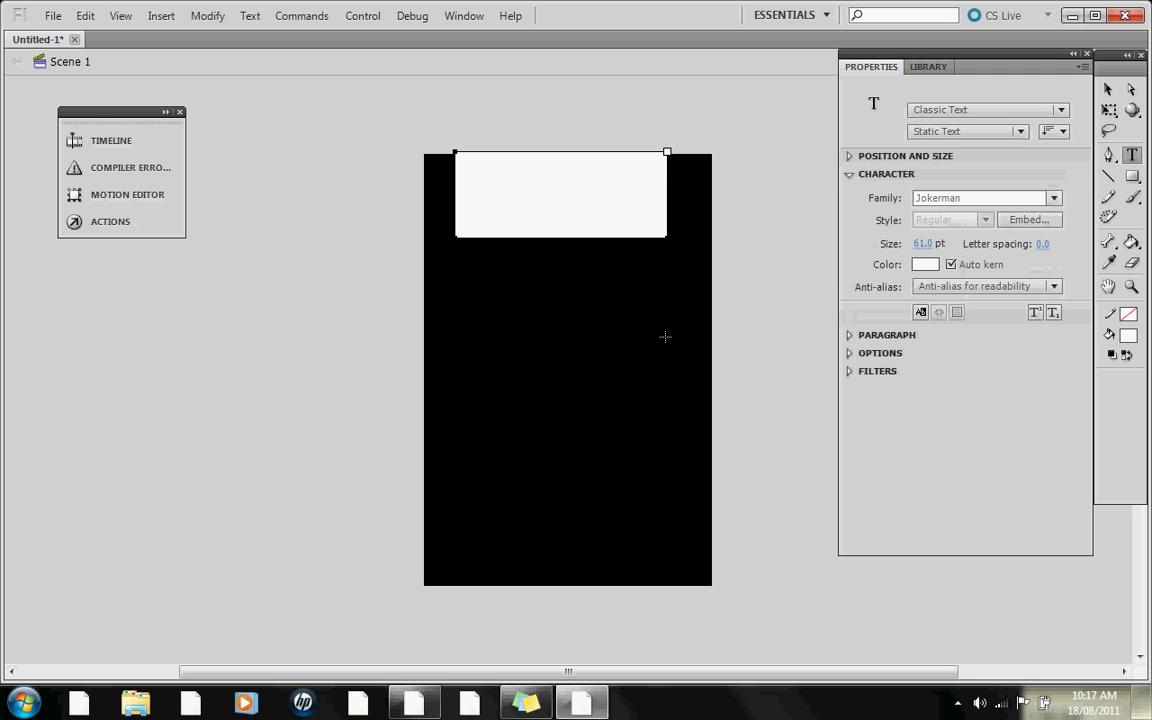
text(HELLO!)
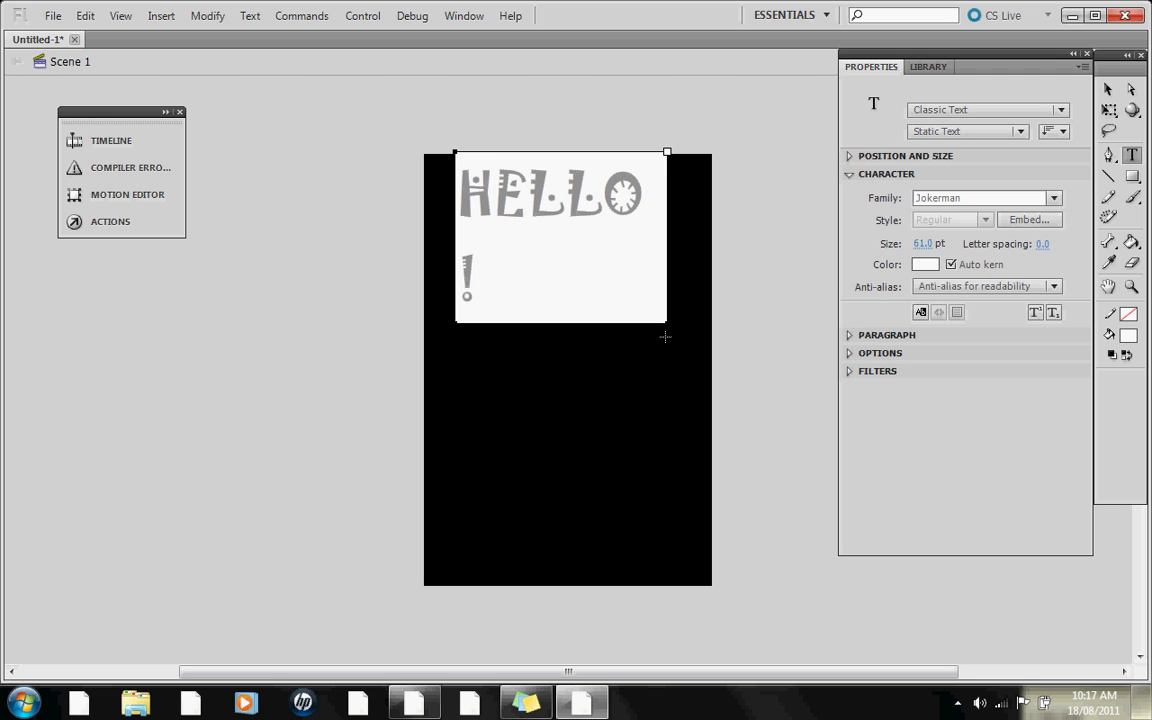
key(BackSpace)
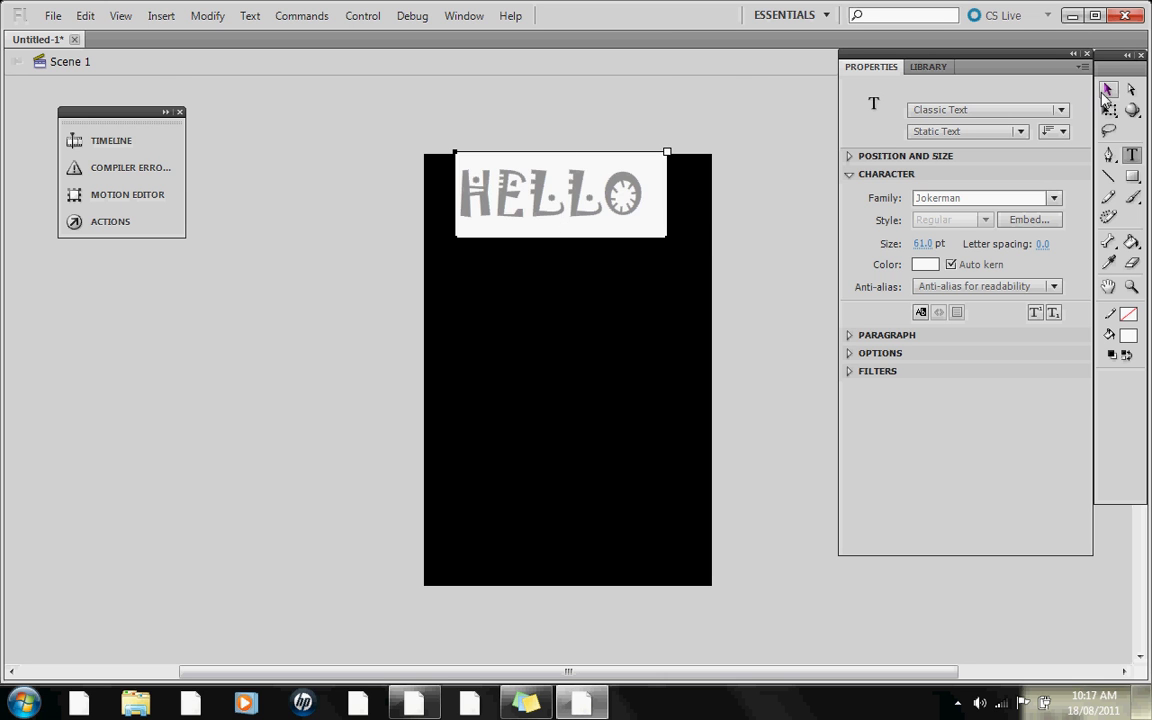
key(Escape)
- Move the HELLO text down to the middle of the stage
drag(605, 215, 584, 330)
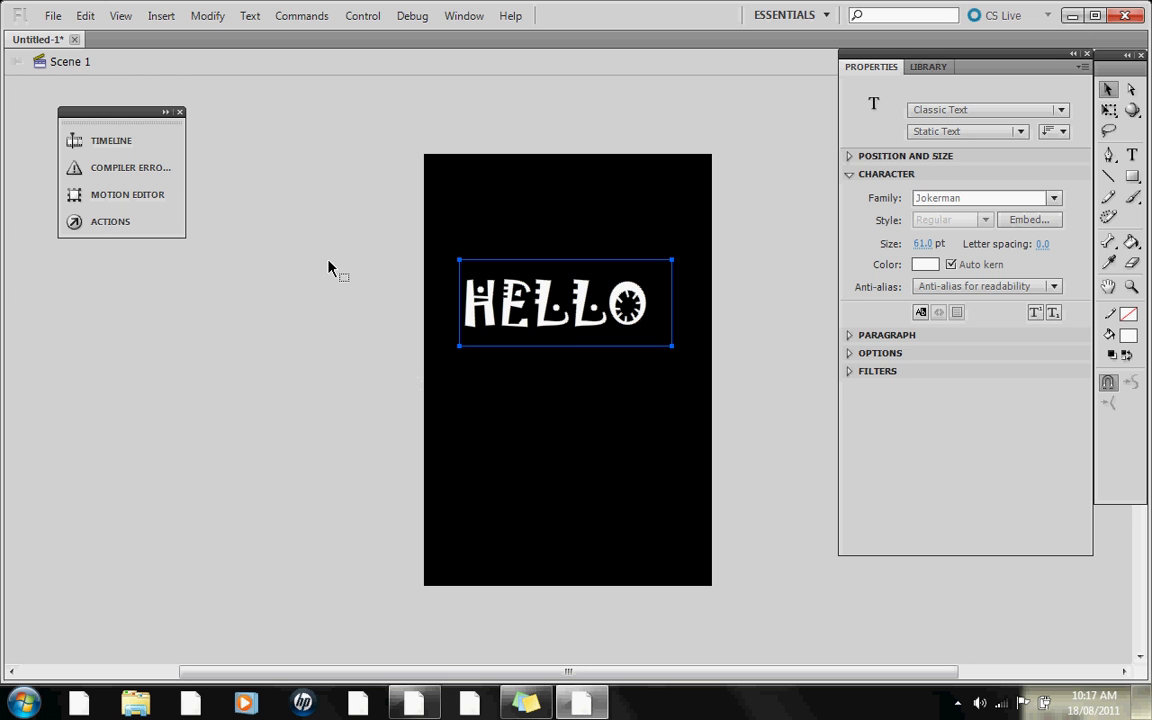
click(388, 262)
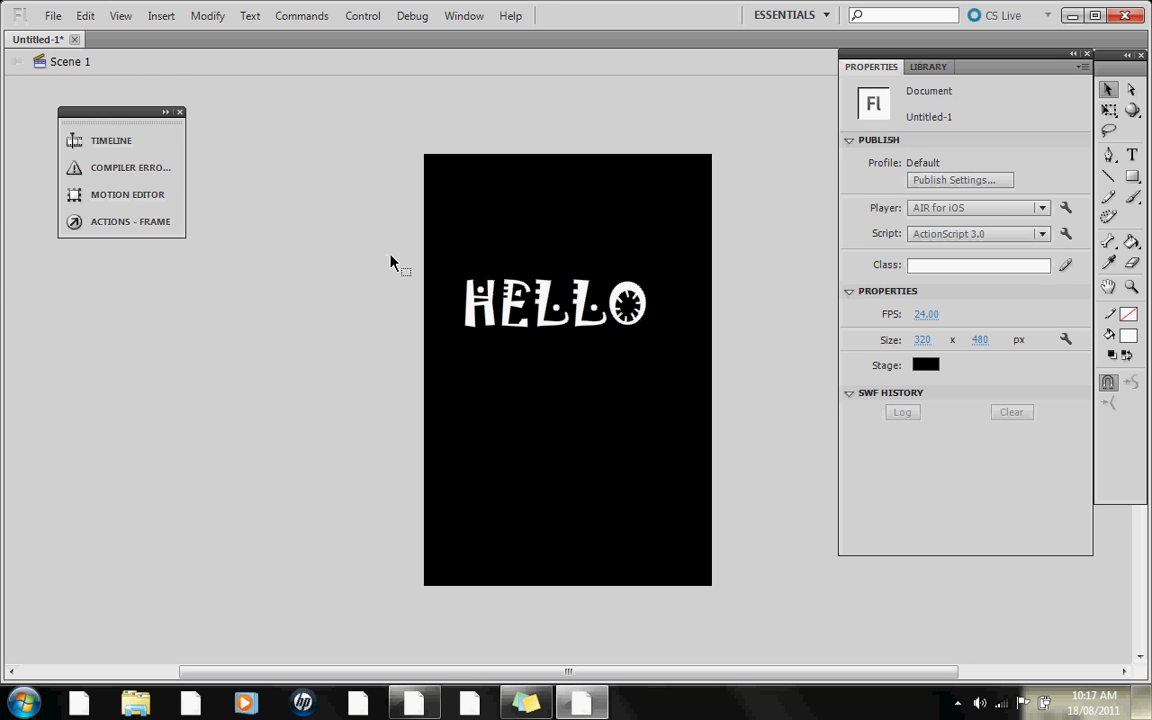
click(538, 290)
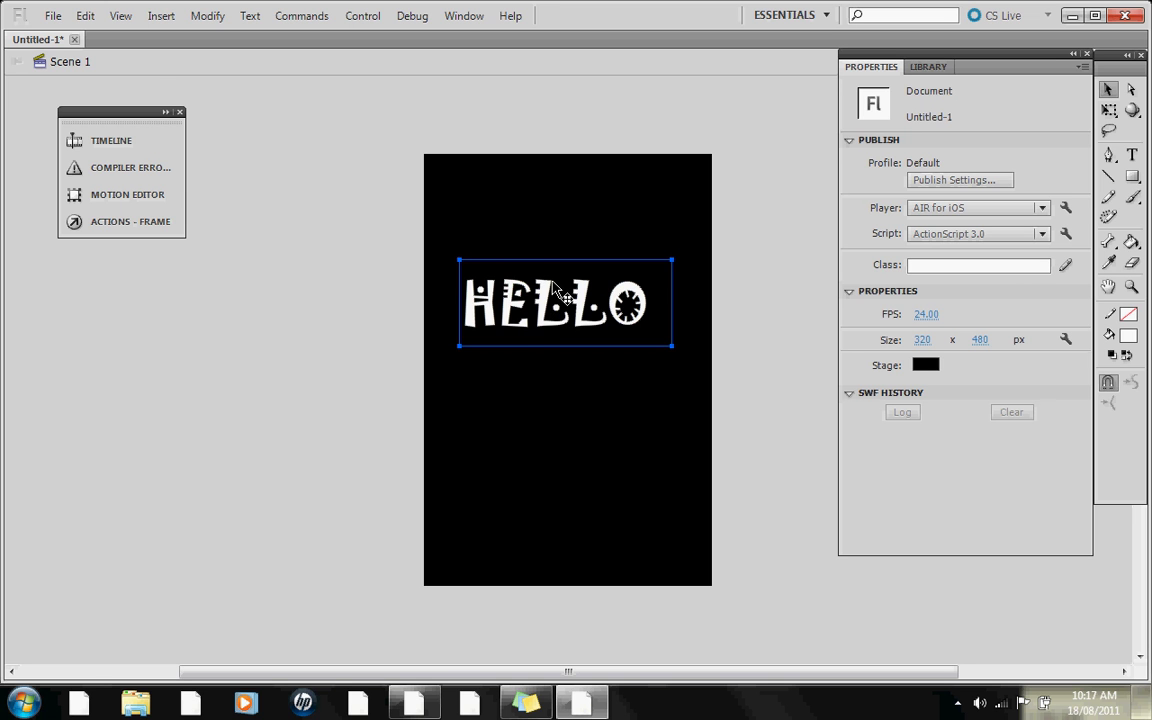
drag(538, 290, 553, 326)
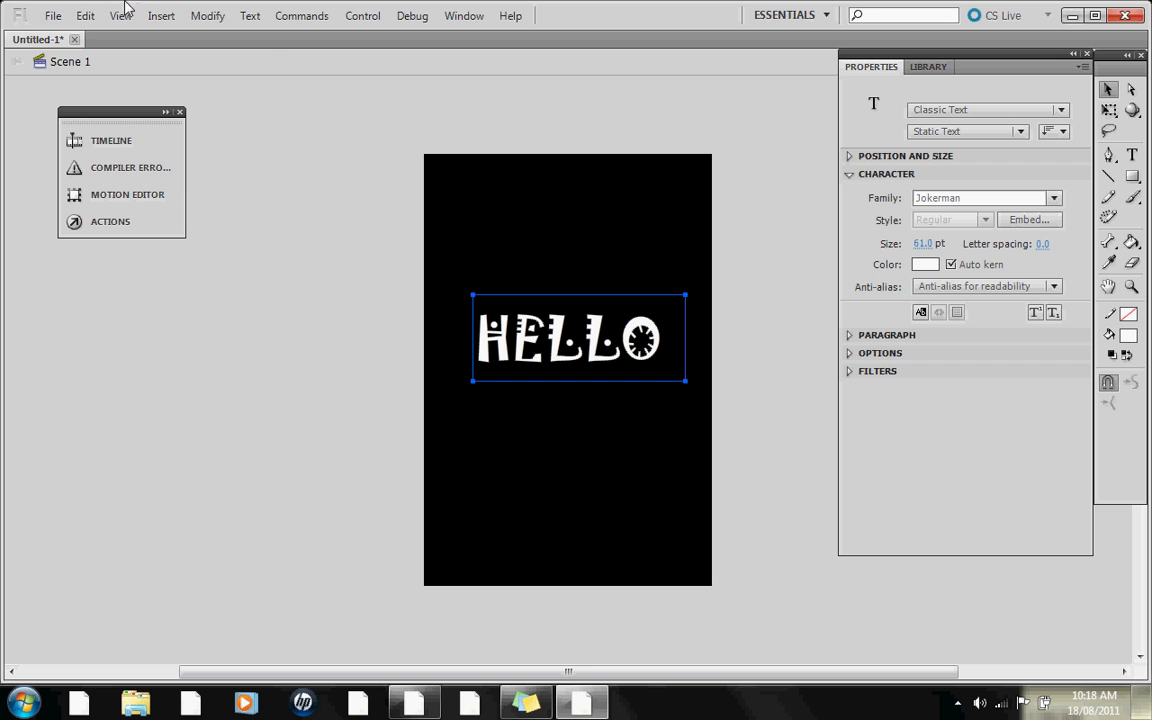
- Open the AIR for iOS Settings dialog from the File menu
click(304, 16)
mouse_move(368, 26)
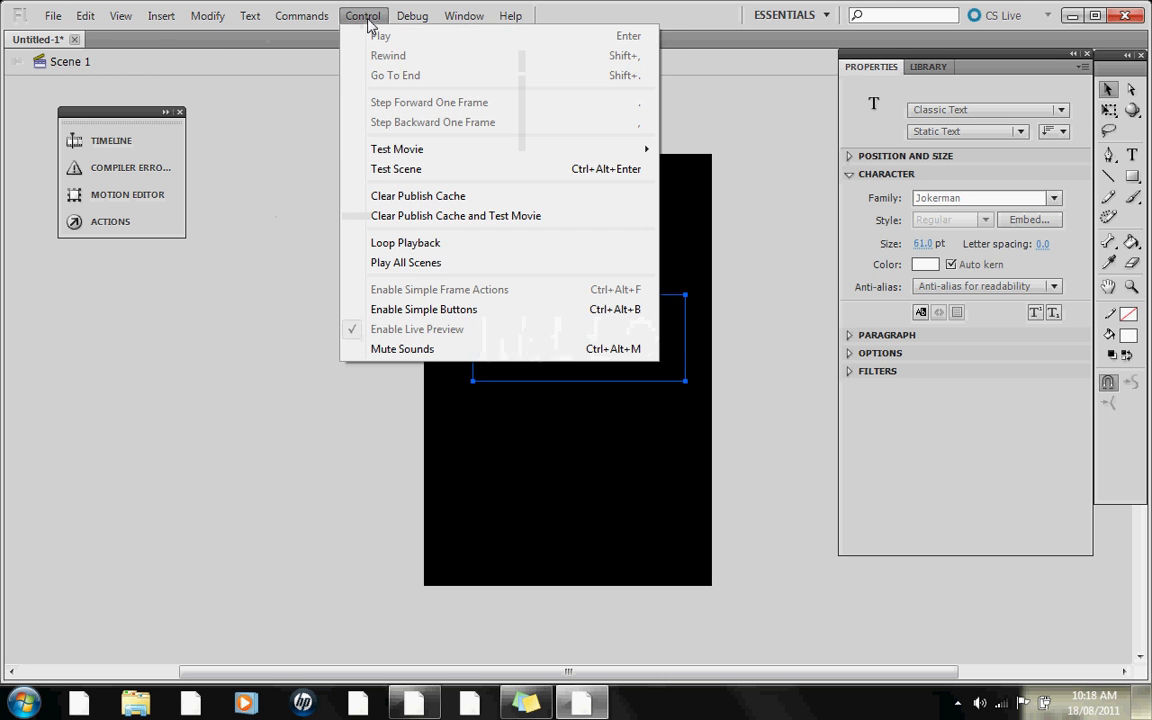
mouse_move(422, 25)
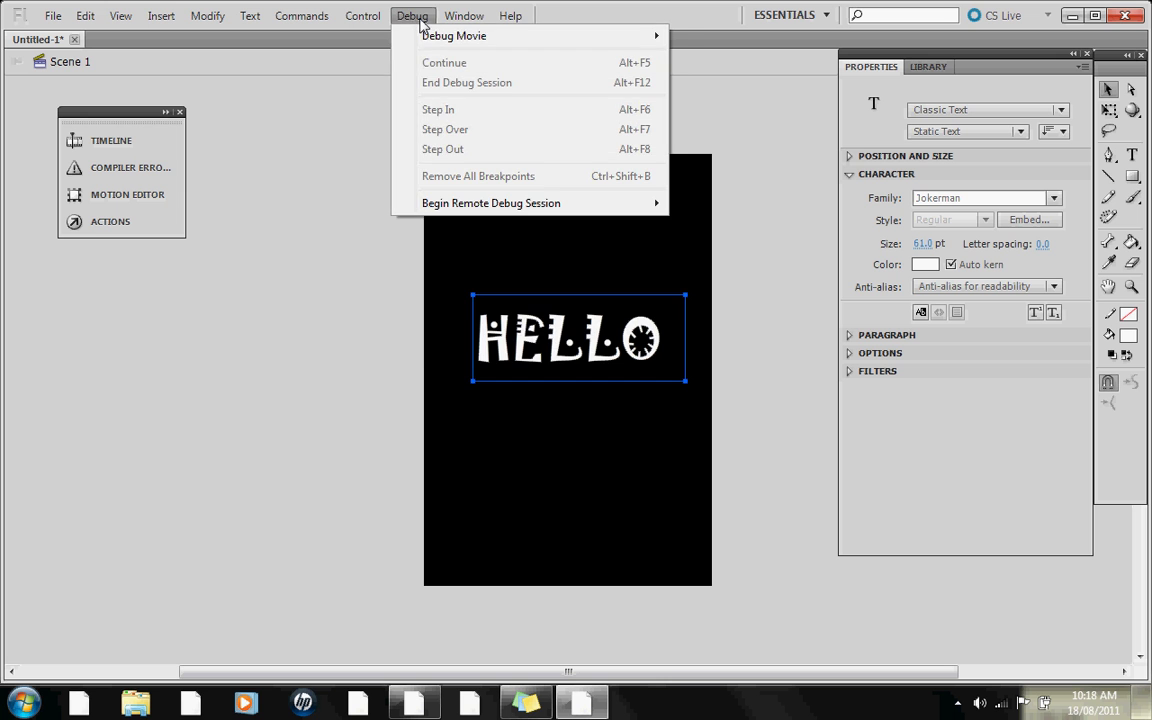
click(467, 22)
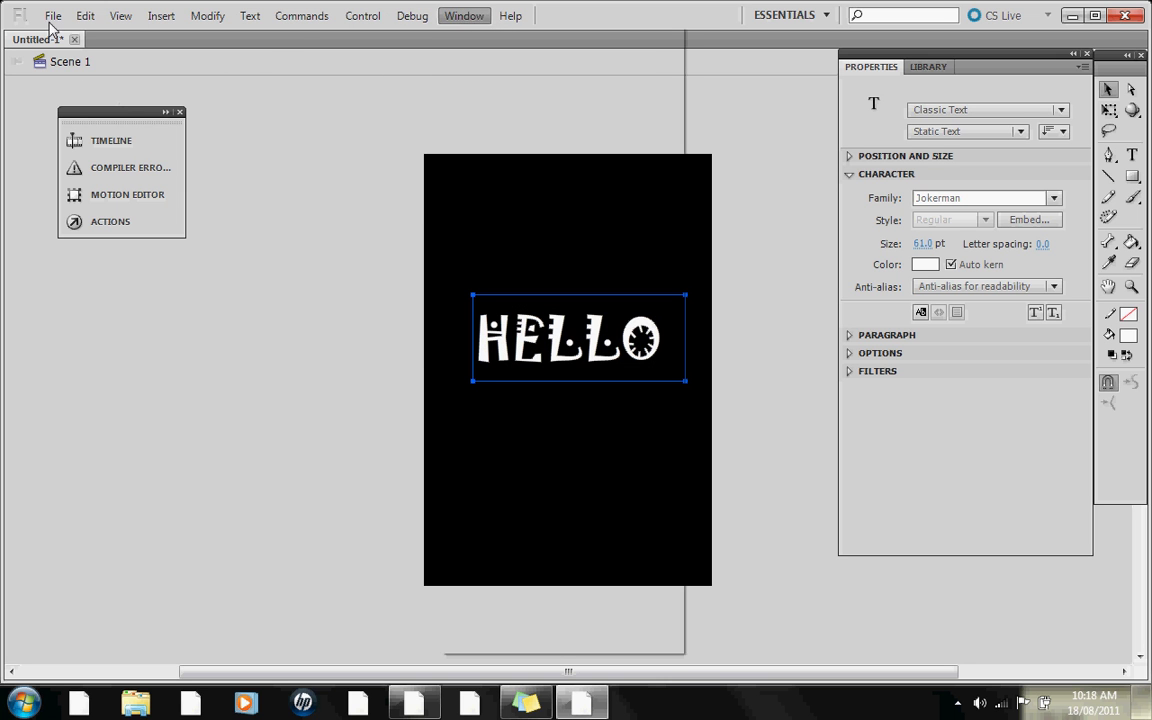
click(51, 21)
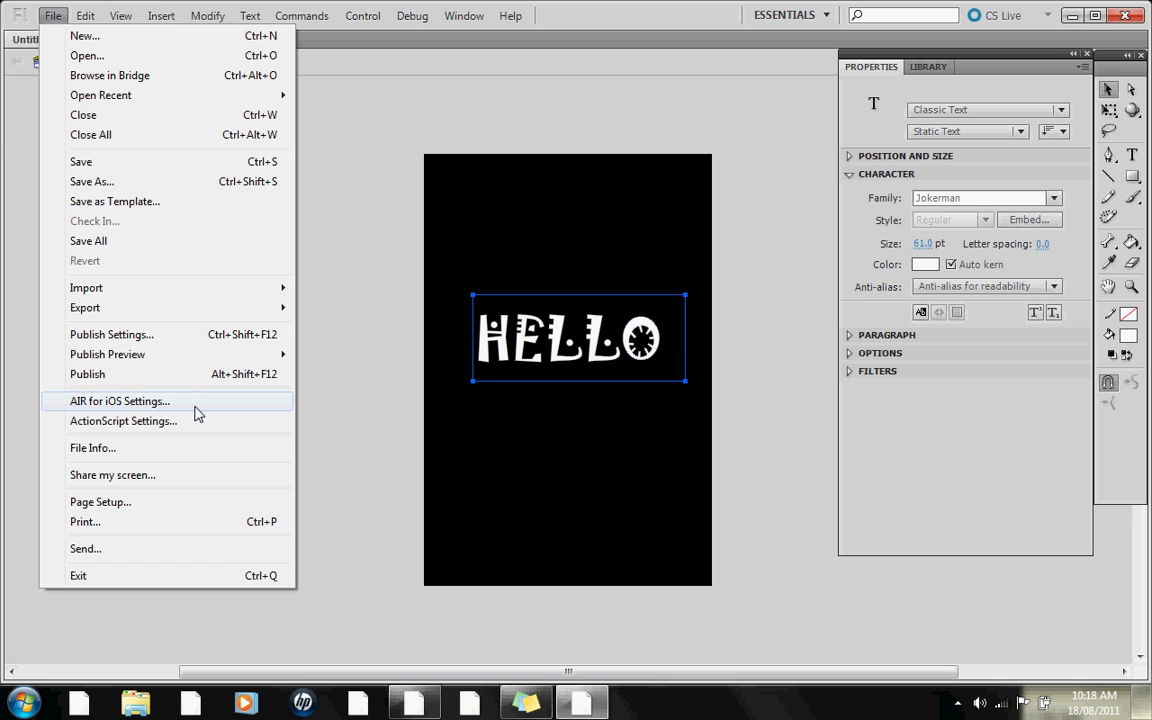
click(196, 407)
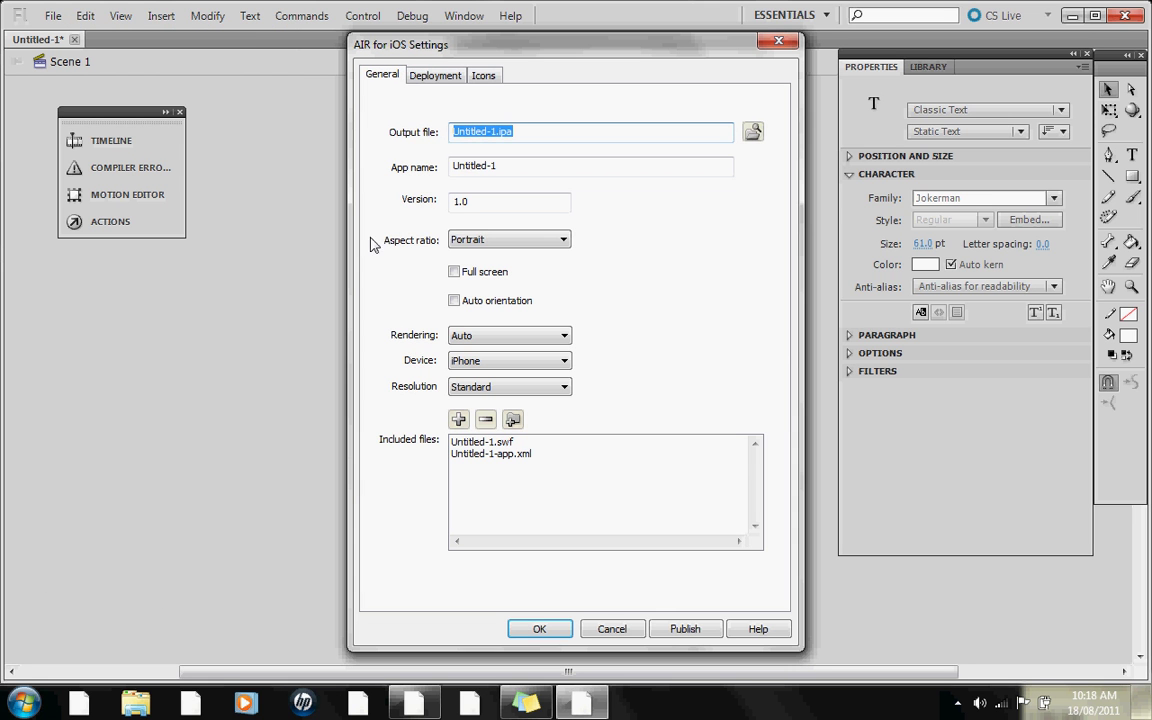
- Review the output file name, app name and version fields on the General tab
click(497, 131)
drag(496, 125, 533, 144)
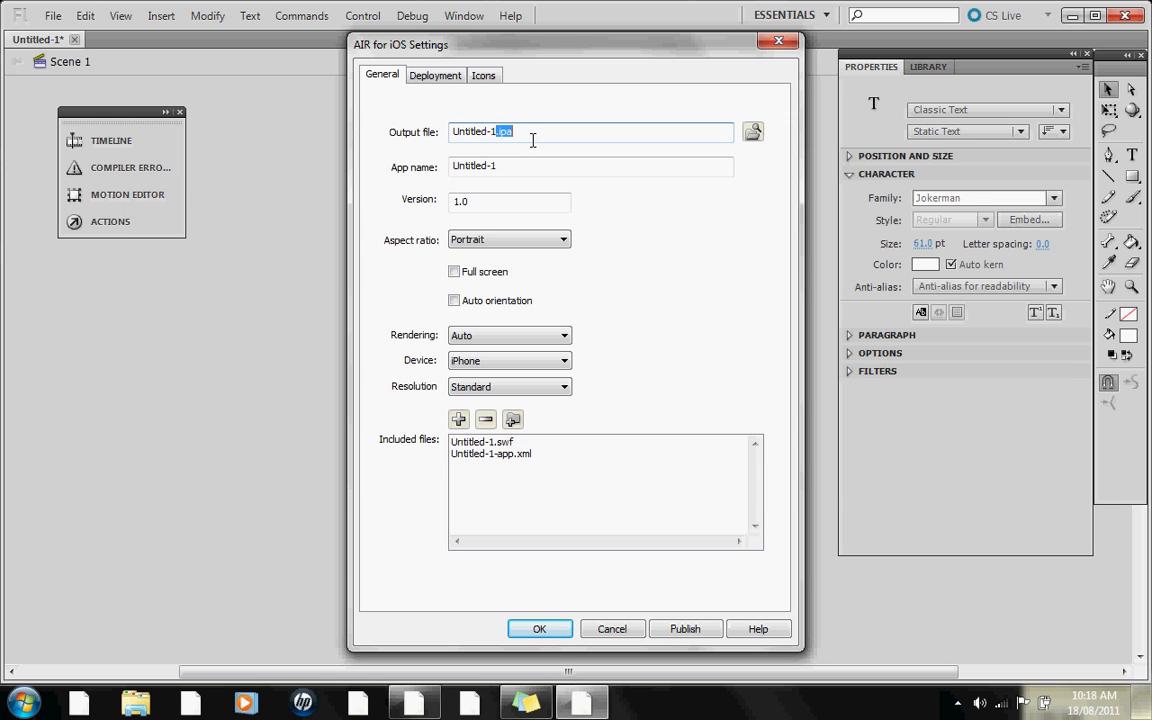
click(500, 170)
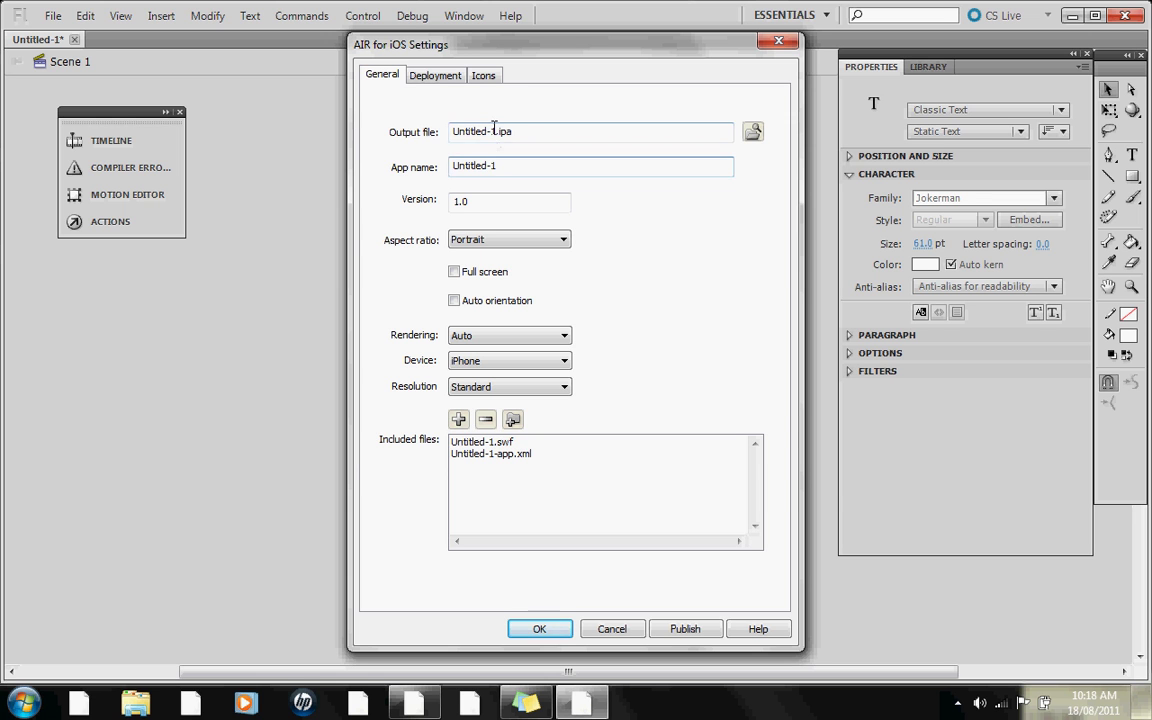
drag(506, 167, 450, 167)
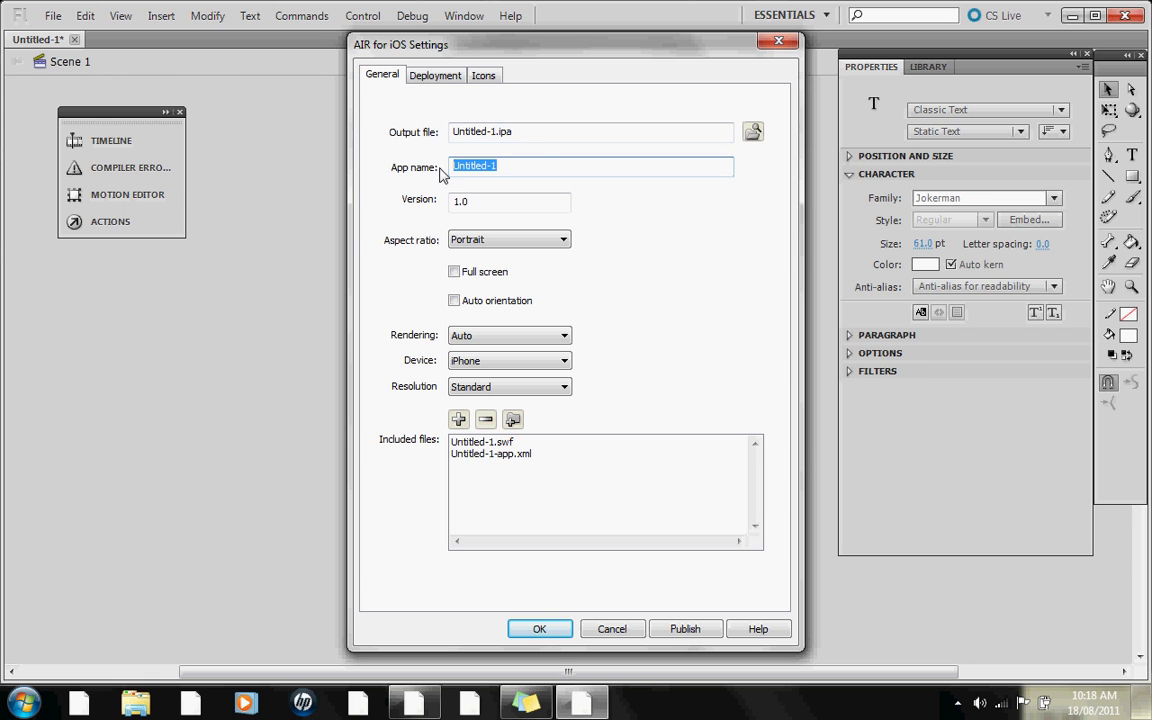
click(538, 163)
click(481, 200)
click(495, 202)
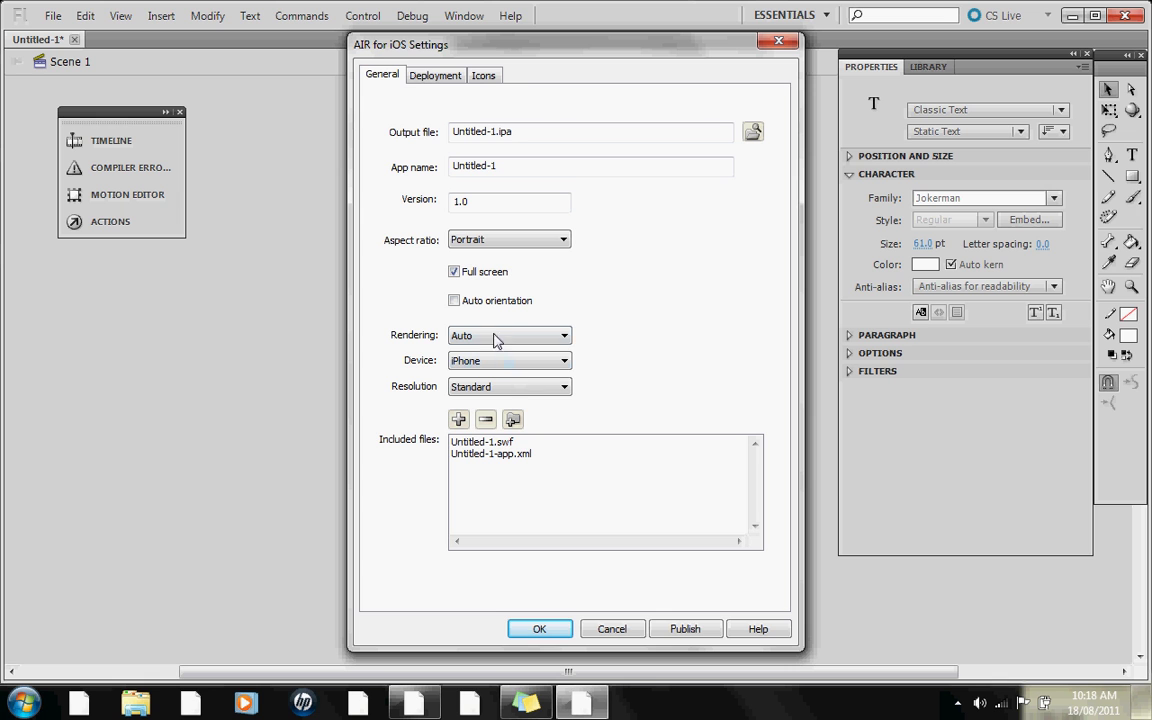
- On the Deployment tab, choose p12.p12 from the Desktop as the signing certificate
click(422, 77)
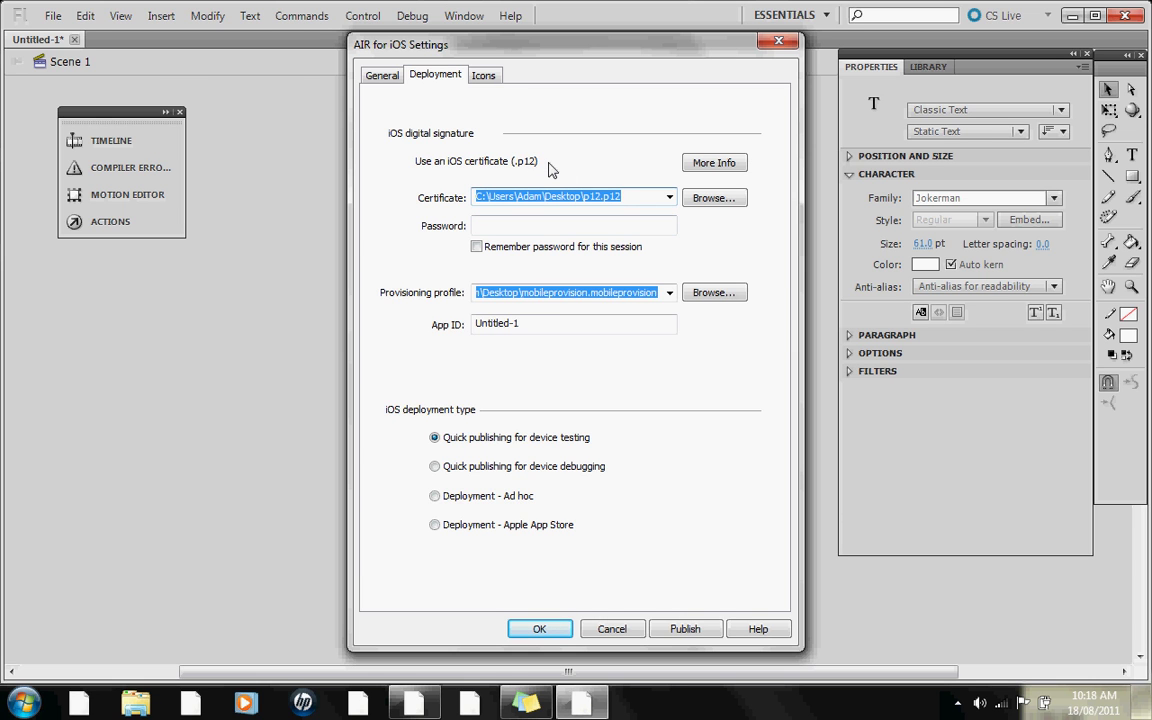
click(690, 199)
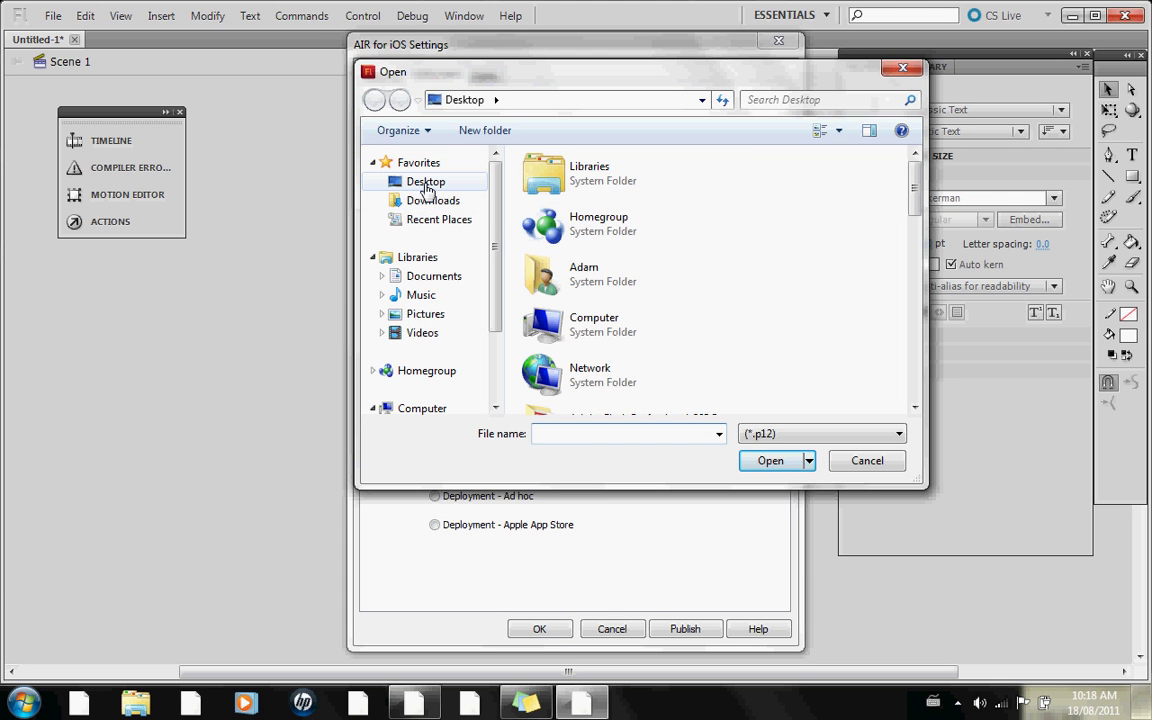
click(427, 187)
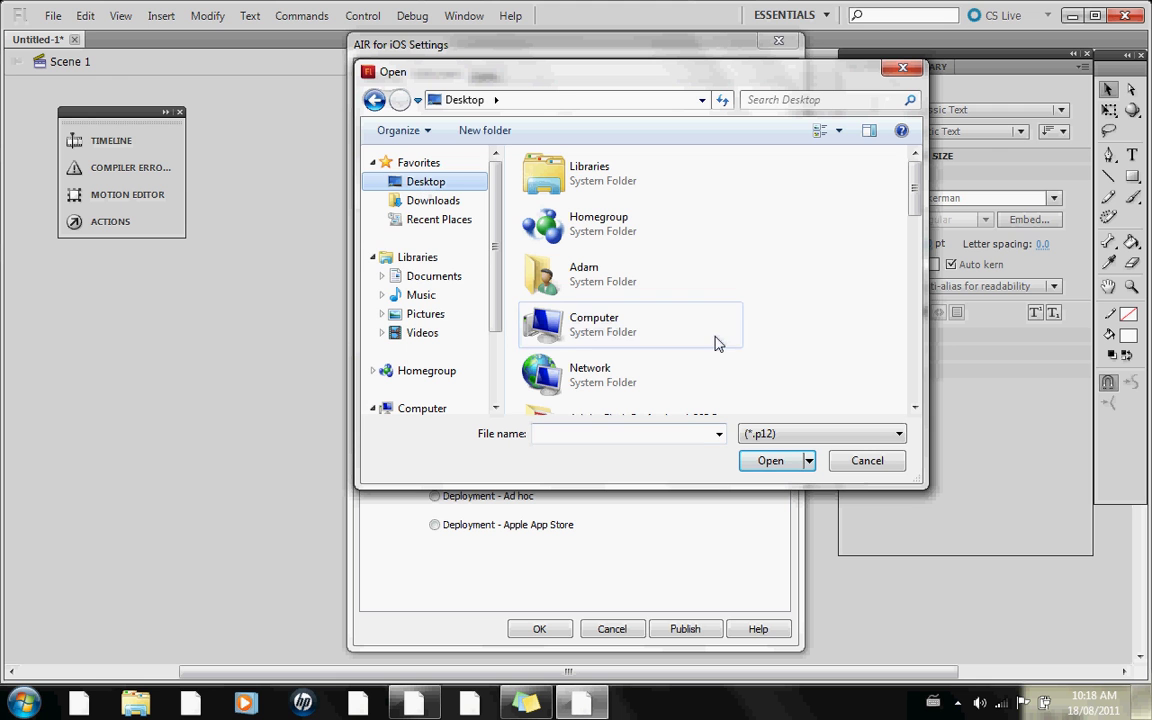
drag(914, 197, 922, 330)
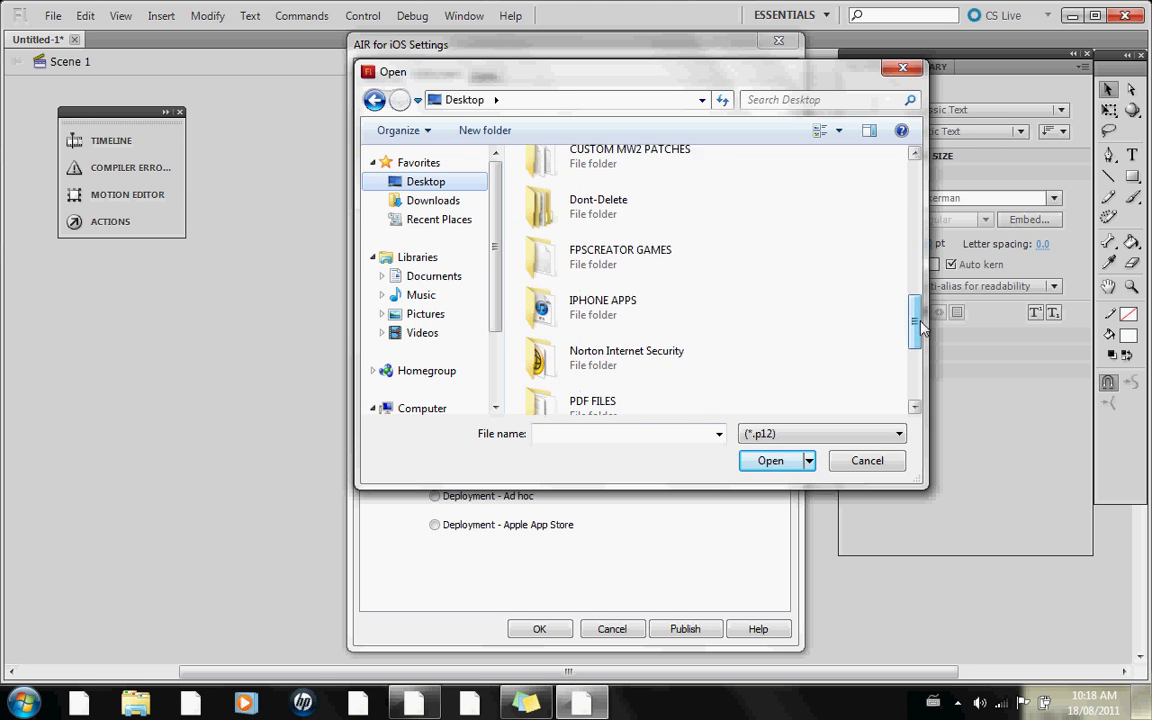
scroll(740, 305, down, 5)
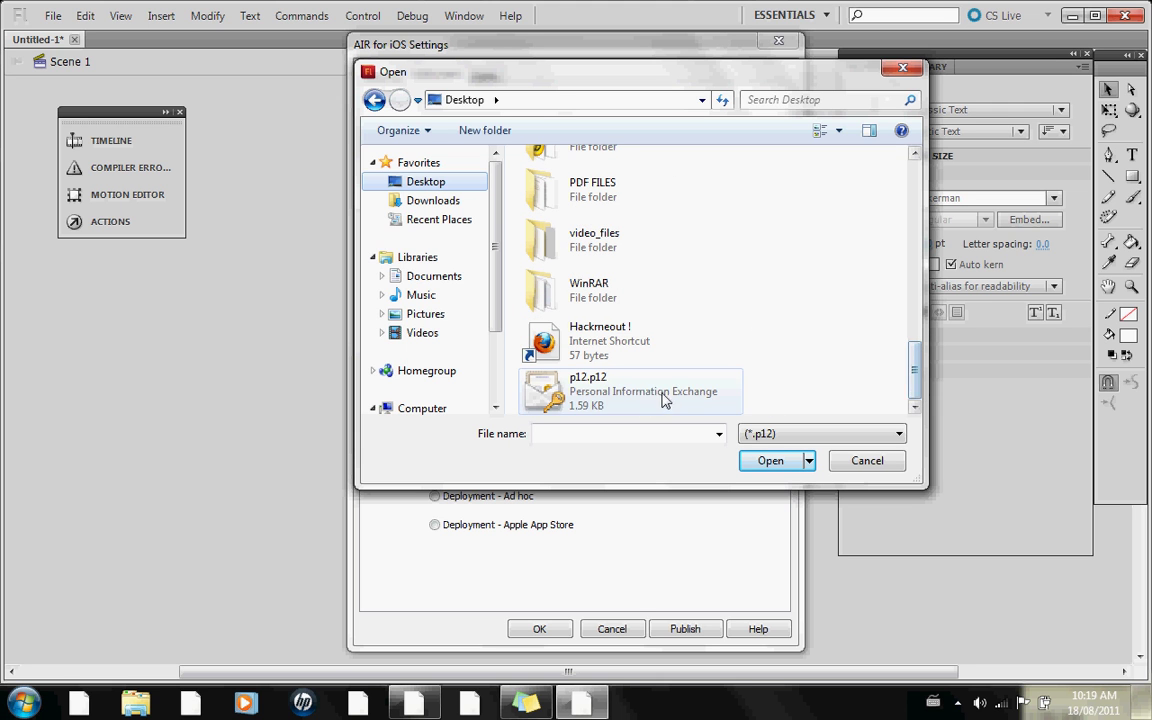
click(581, 390)
click(770, 460)
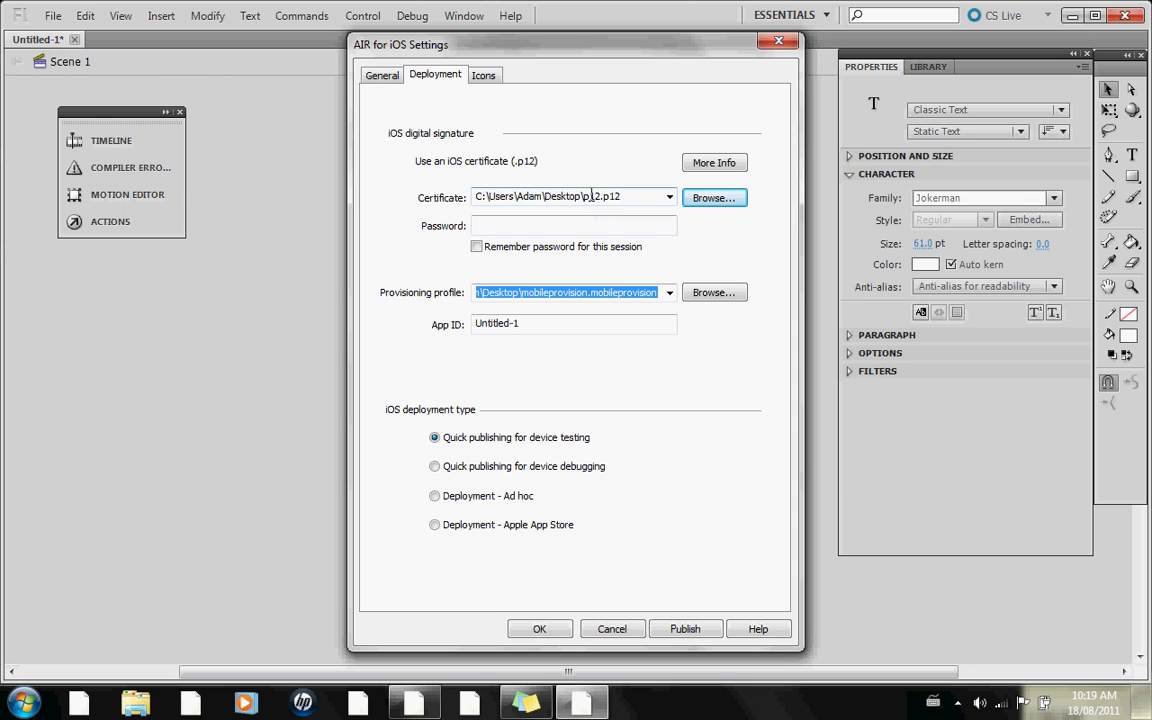
- Enter the certificate password and enable 'Remember password for this session'
click(582, 226)
text(•••)
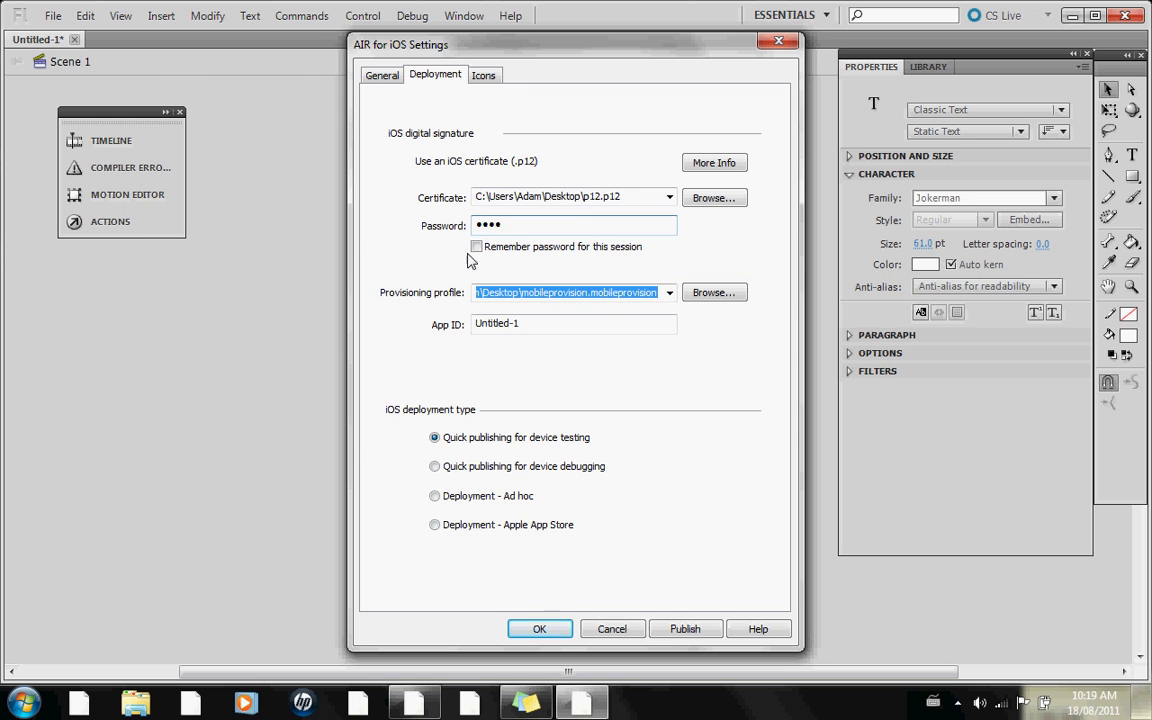
click(477, 247)
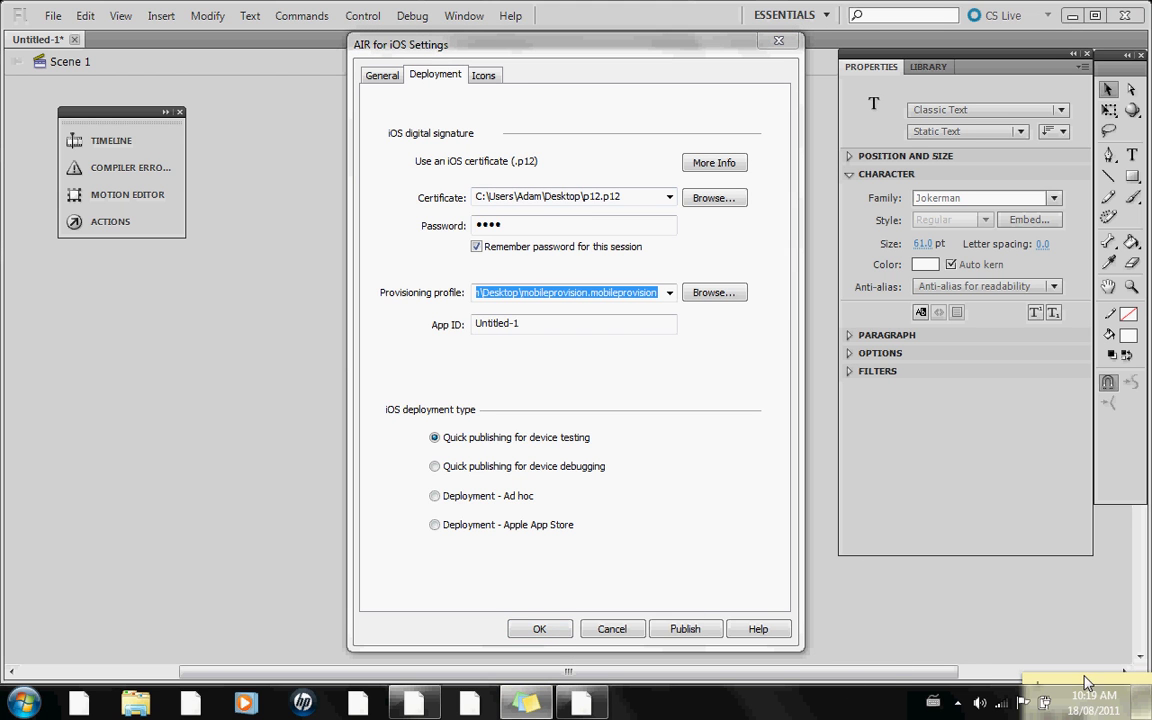
- Pull up the sticky note, add a blank line at its top, and tuck it away
drag(1083, 684, 983, 445)
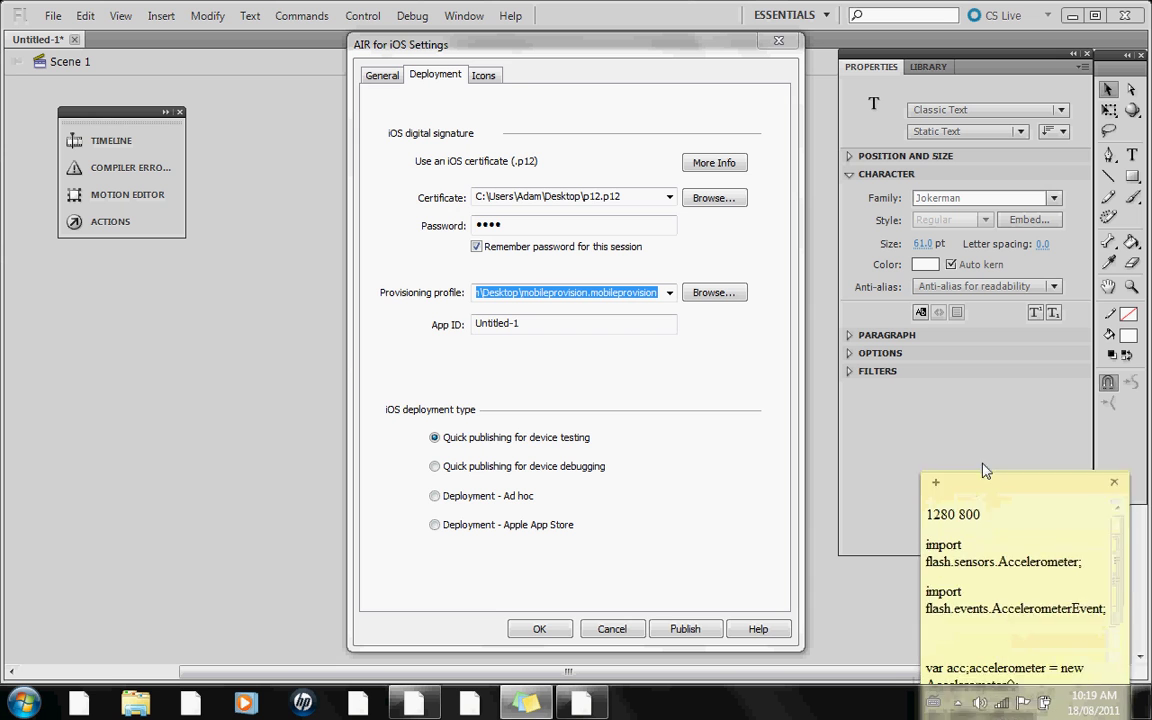
click(932, 484)
key(Return)
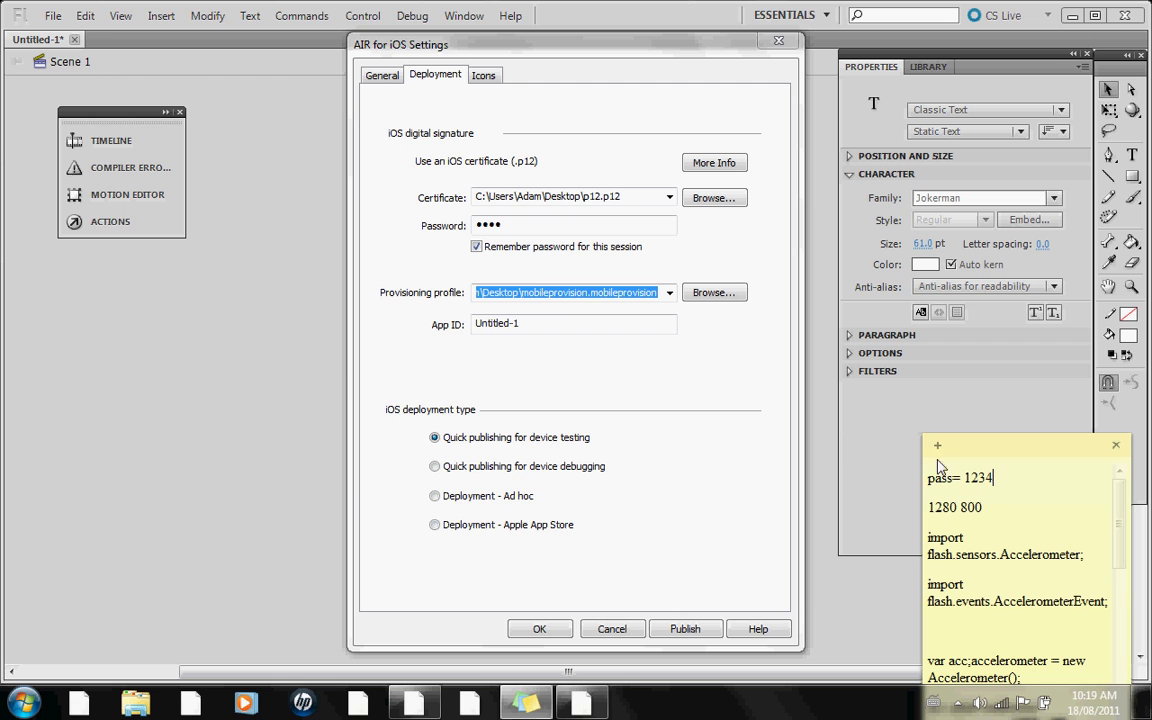
drag(985, 458, 1040, 690)
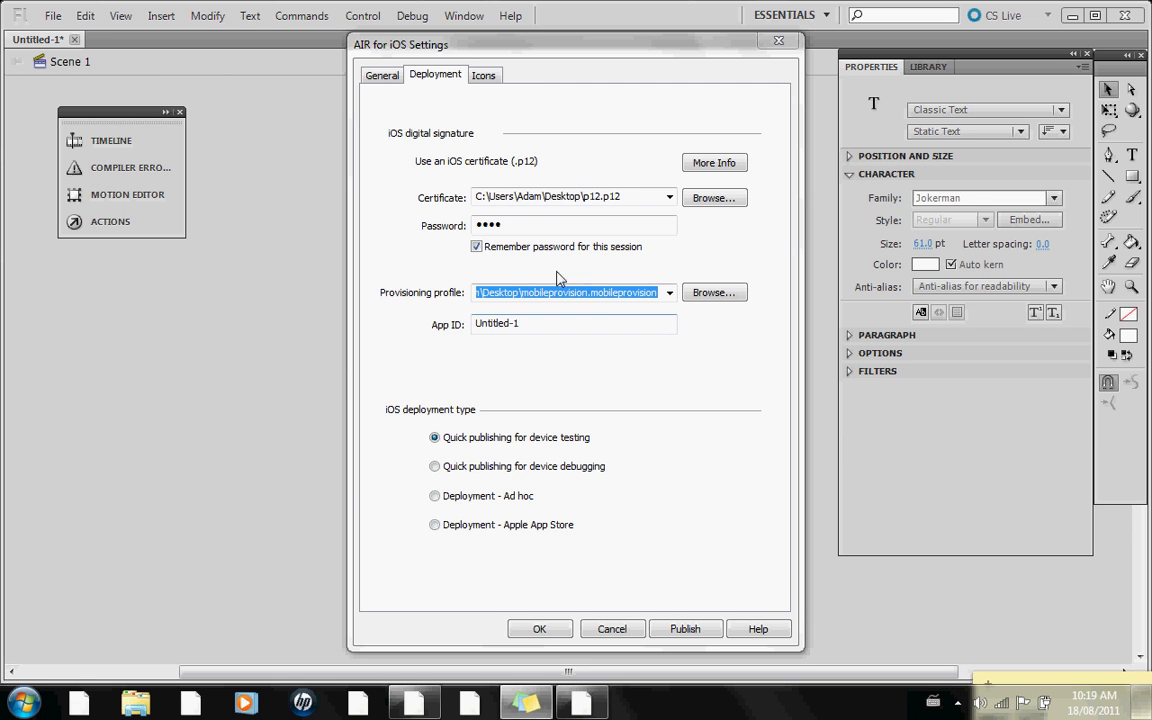
- Select mobileprovision.mobileprovision from the Desktop as the provisioning profile and check the Untitled-1 App ID
click(714, 294)
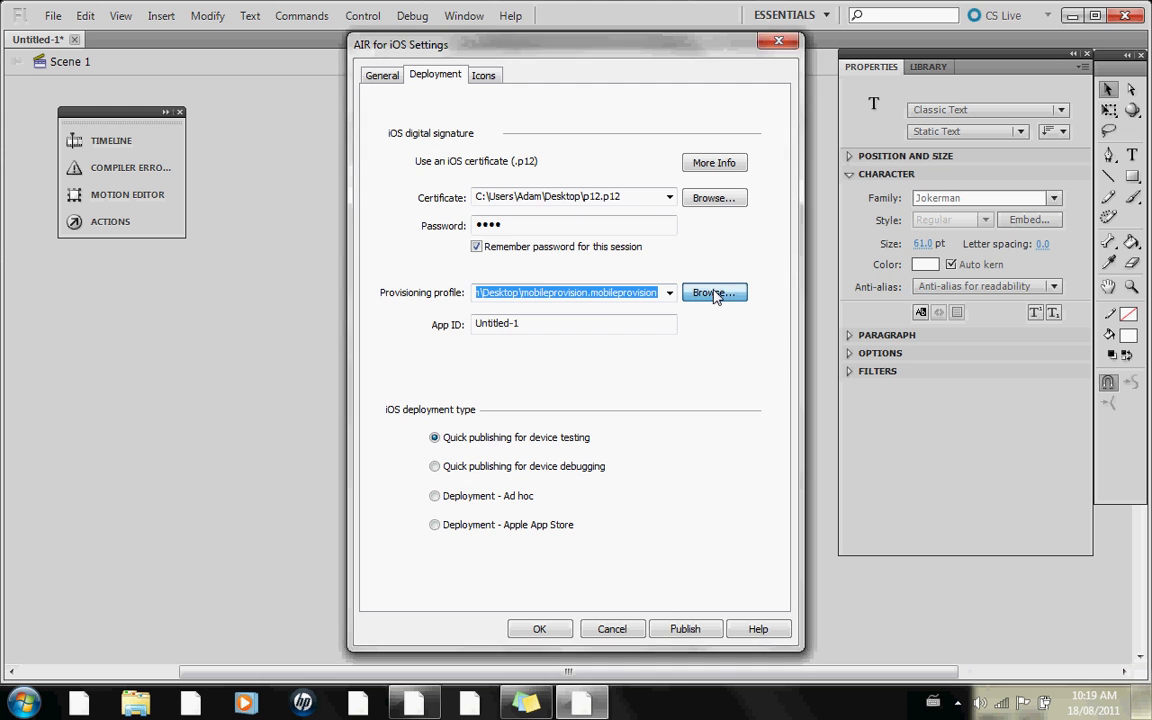
scroll(628, 327, down, 10)
click(690, 375)
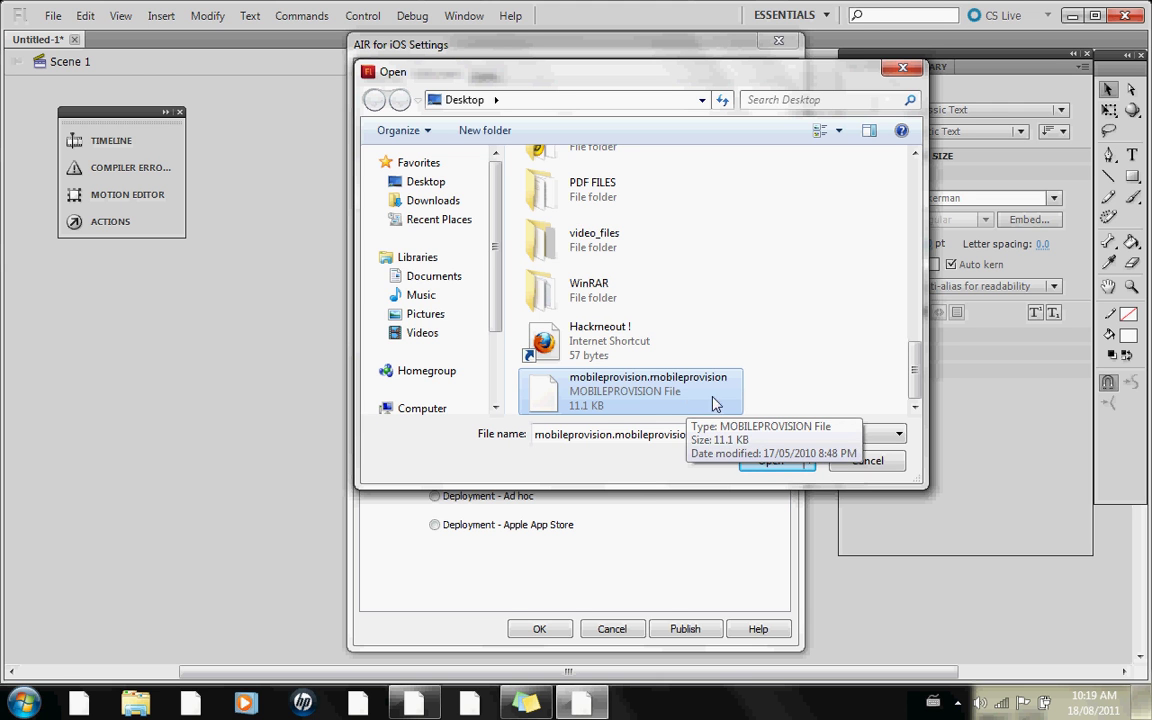
click(771, 464)
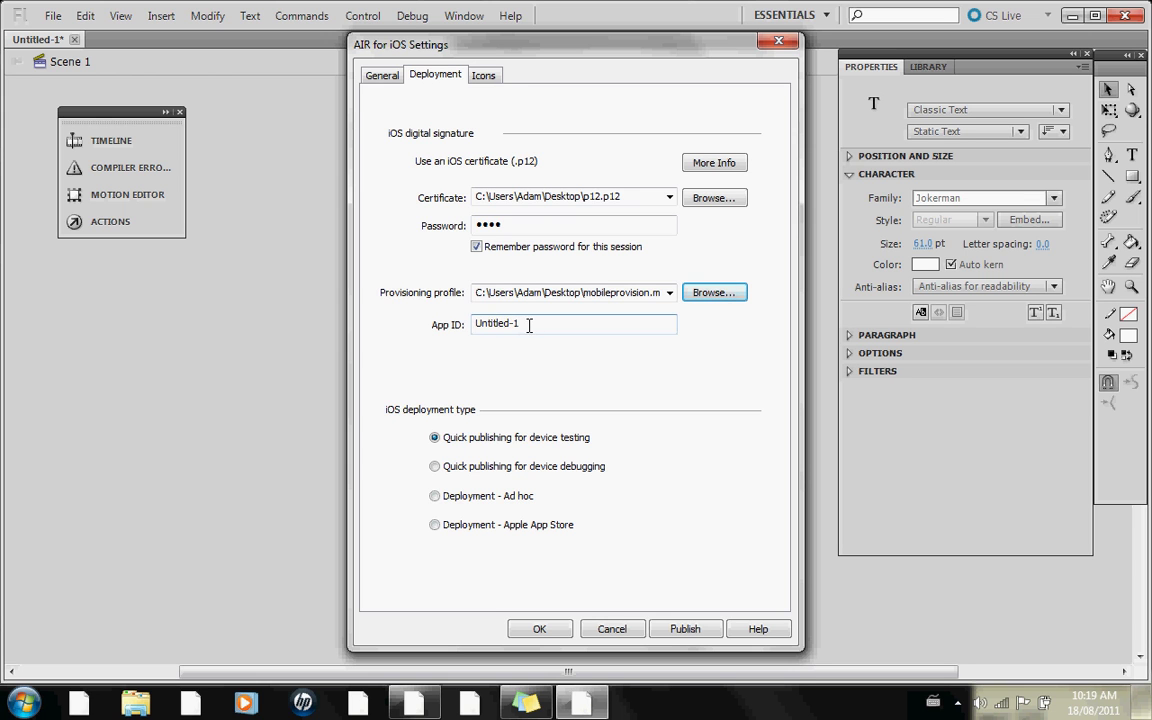
drag(539, 327, 688, 352)
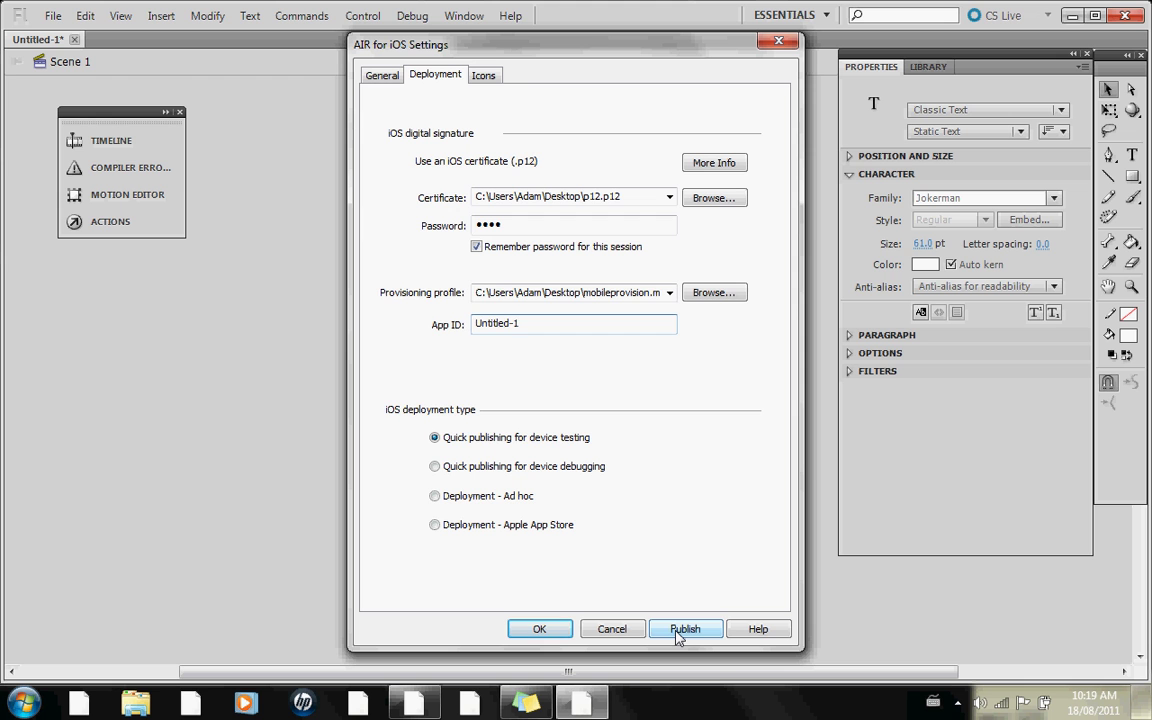
- Attempt to publish, dismiss the 'SWF file does not exist' error, and close the settings
click(677, 631)
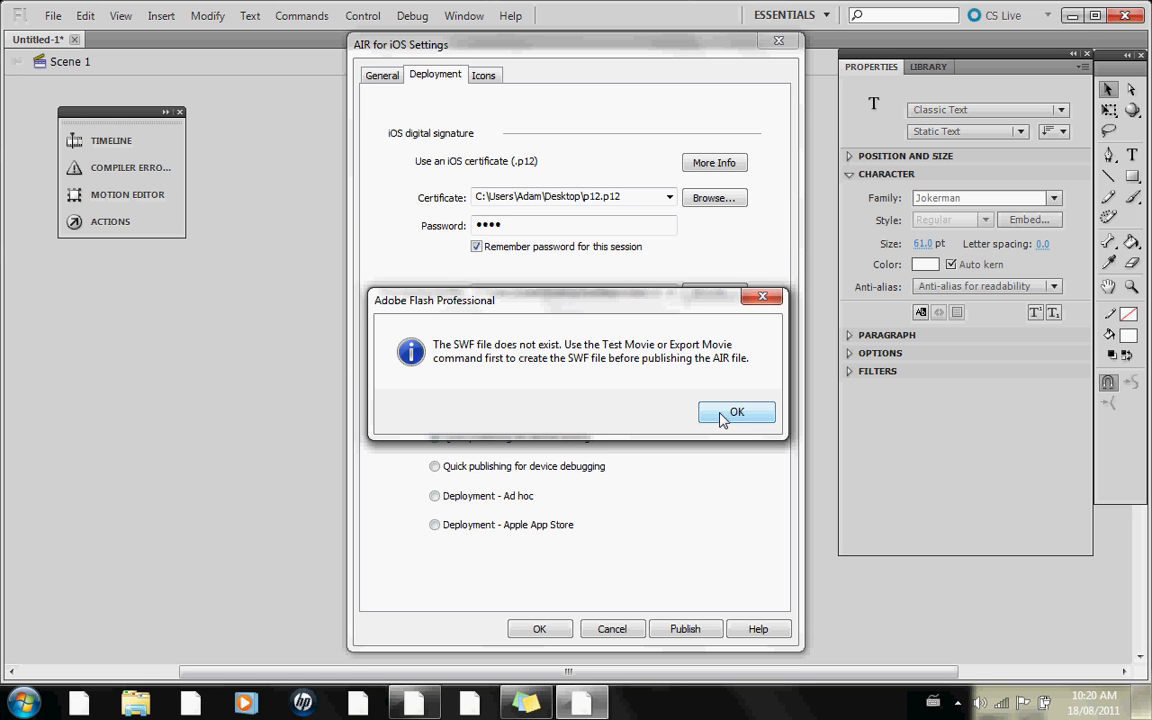
click(724, 416)
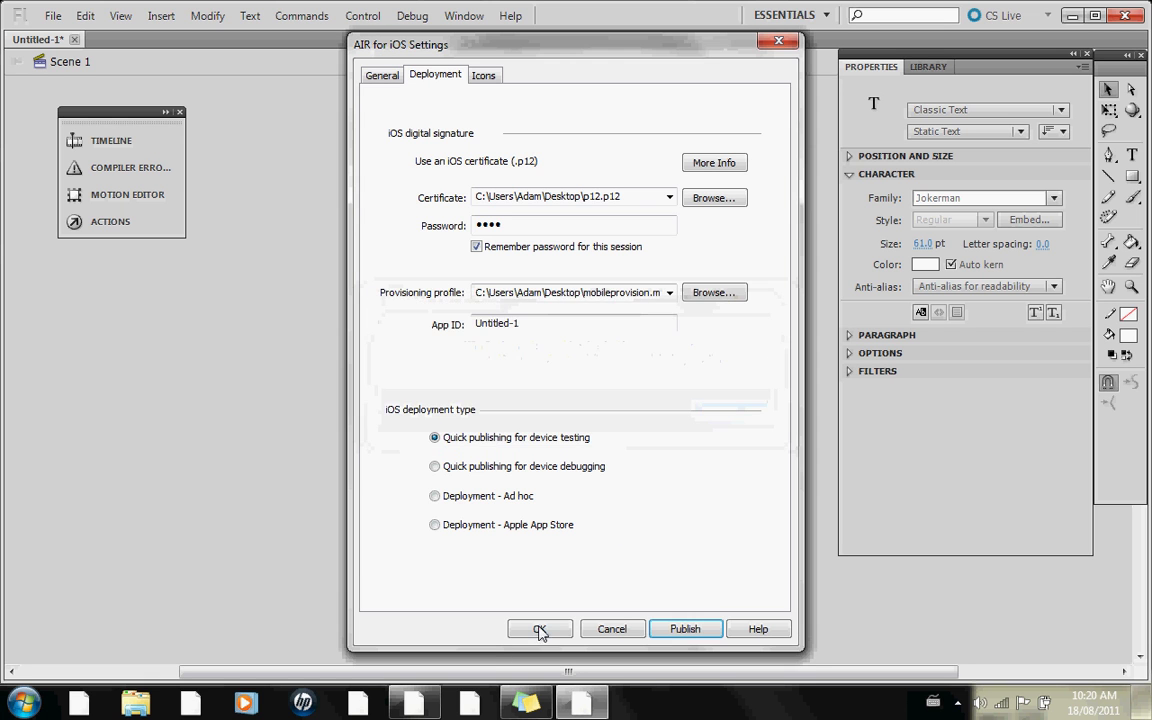
click(538, 628)
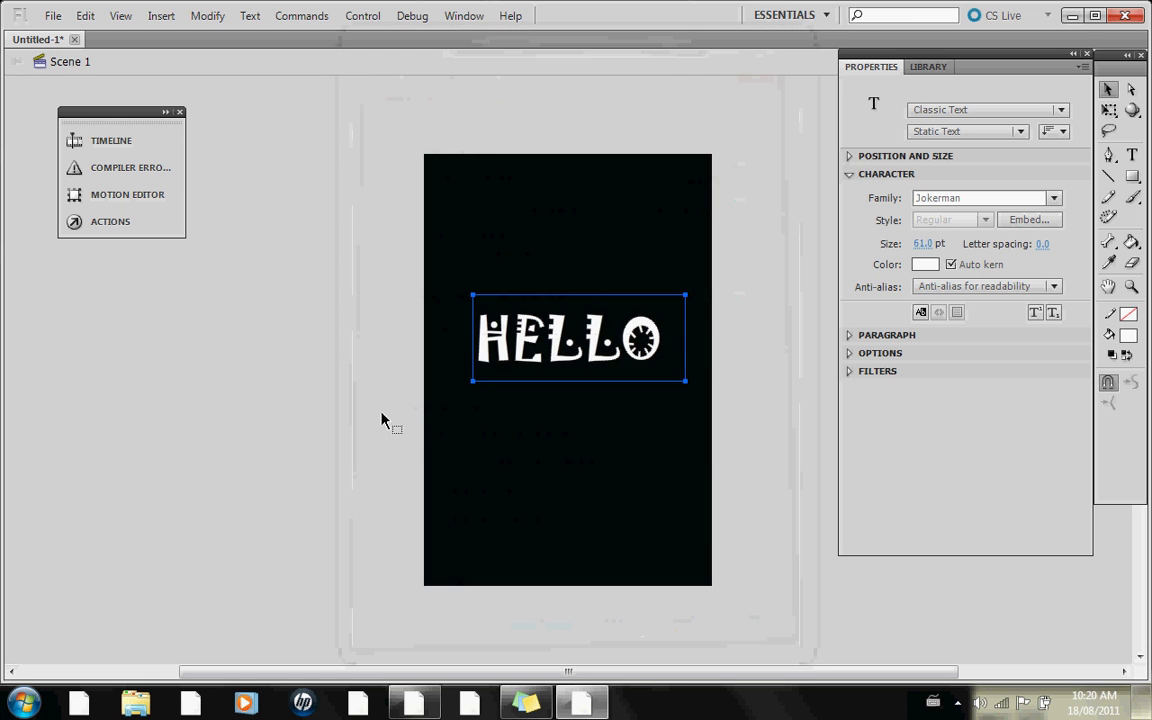
- Save the document as Untitled-1.fla
click(318, 18)
click(52, 15)
click(52, 15)
click(52, 15)
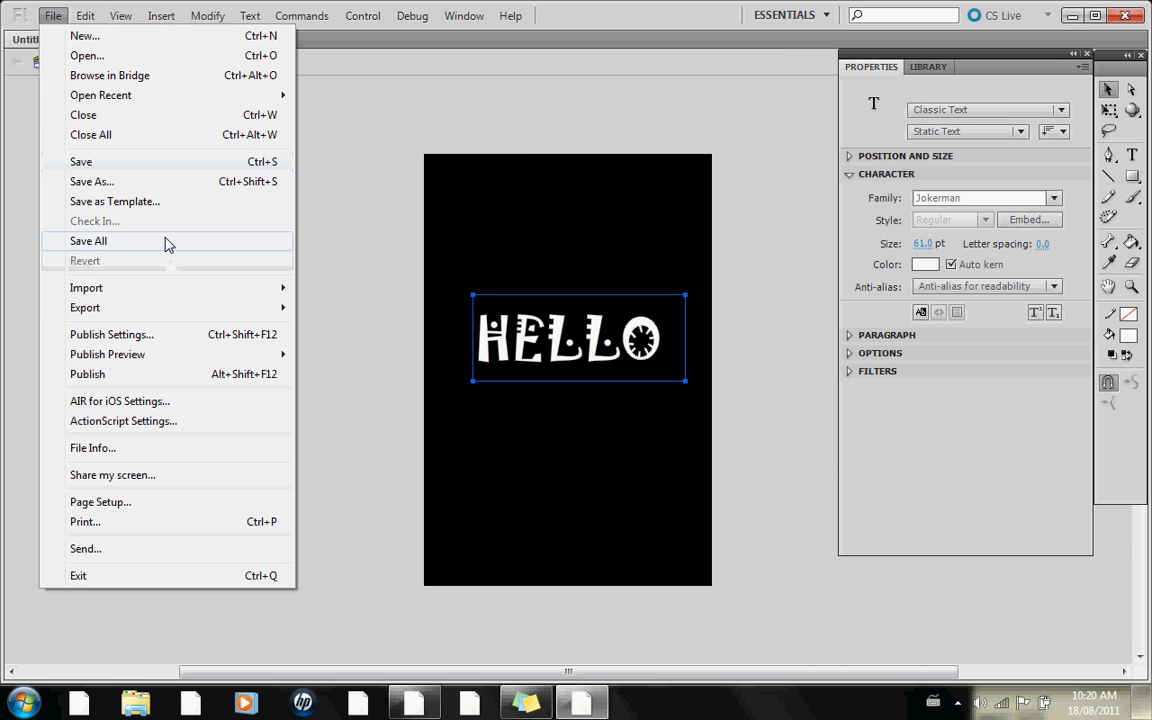
click(165, 241)
click(676, 517)
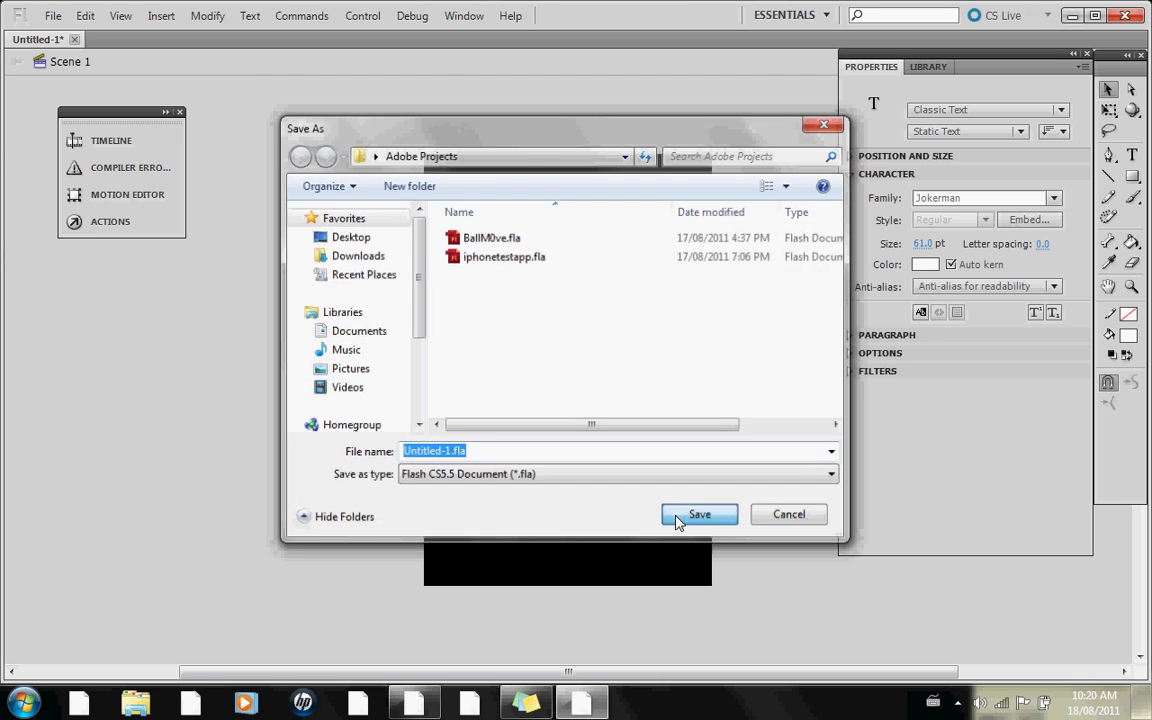
click(52, 15)
- Reopen AIR for iOS Settings and publish the app from the Deployment tab
click(188, 403)
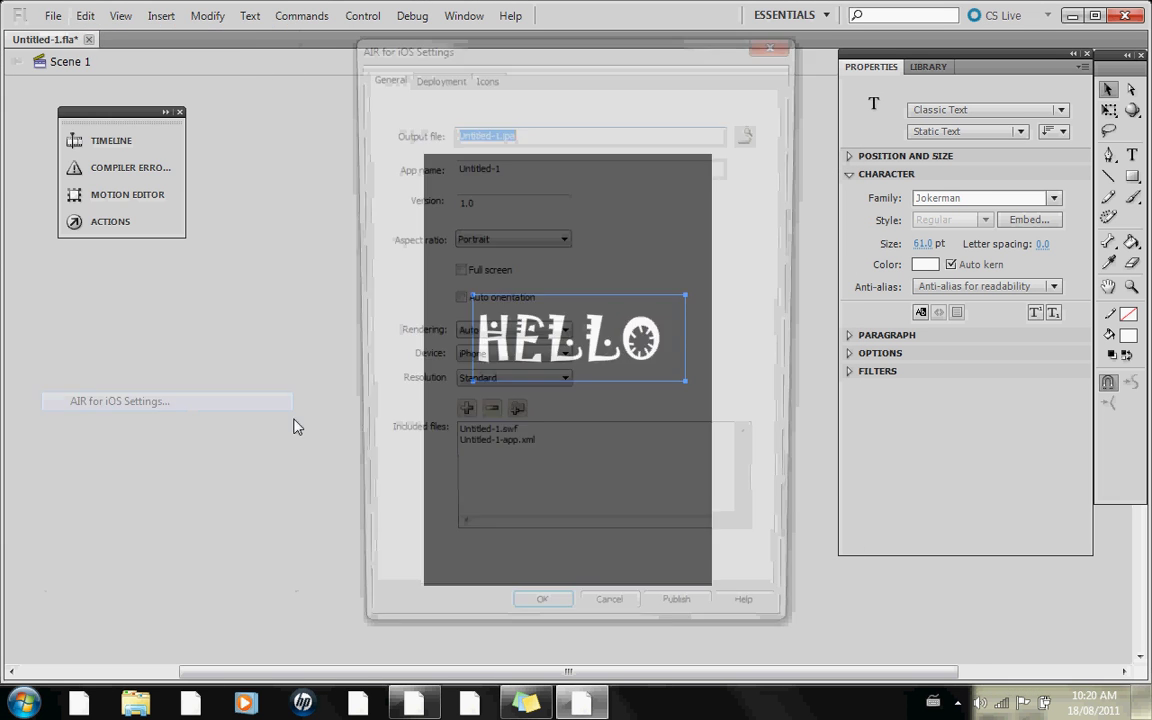
click(450, 75)
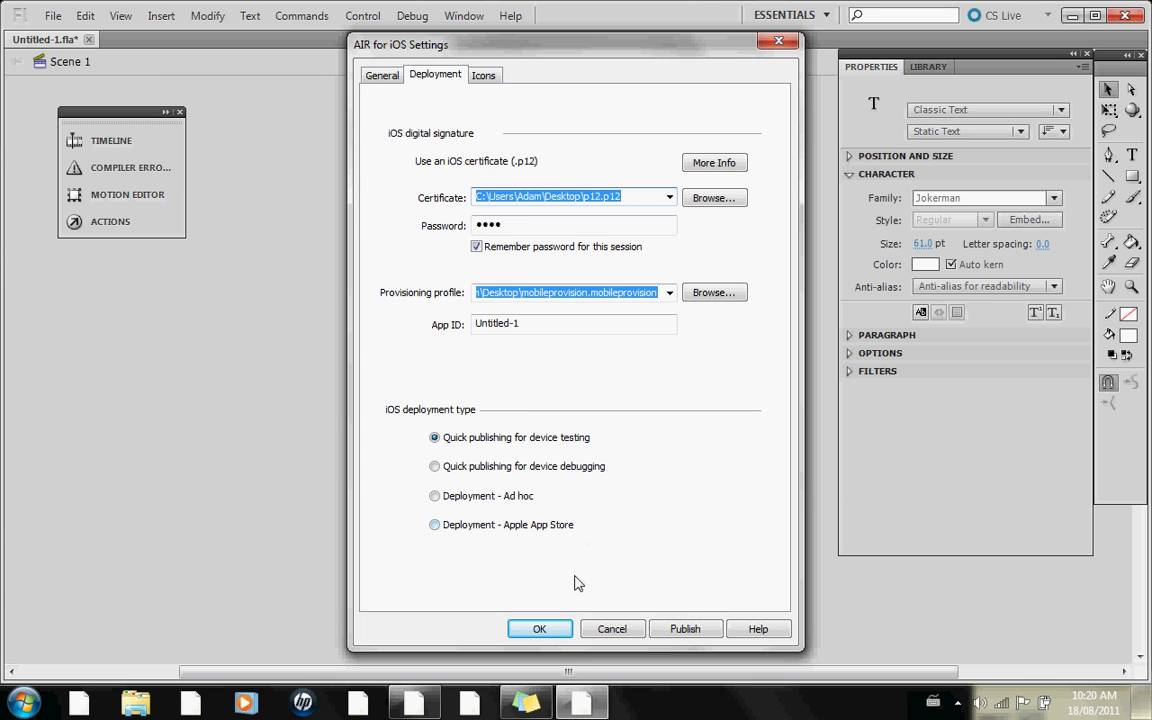
click(685, 629)
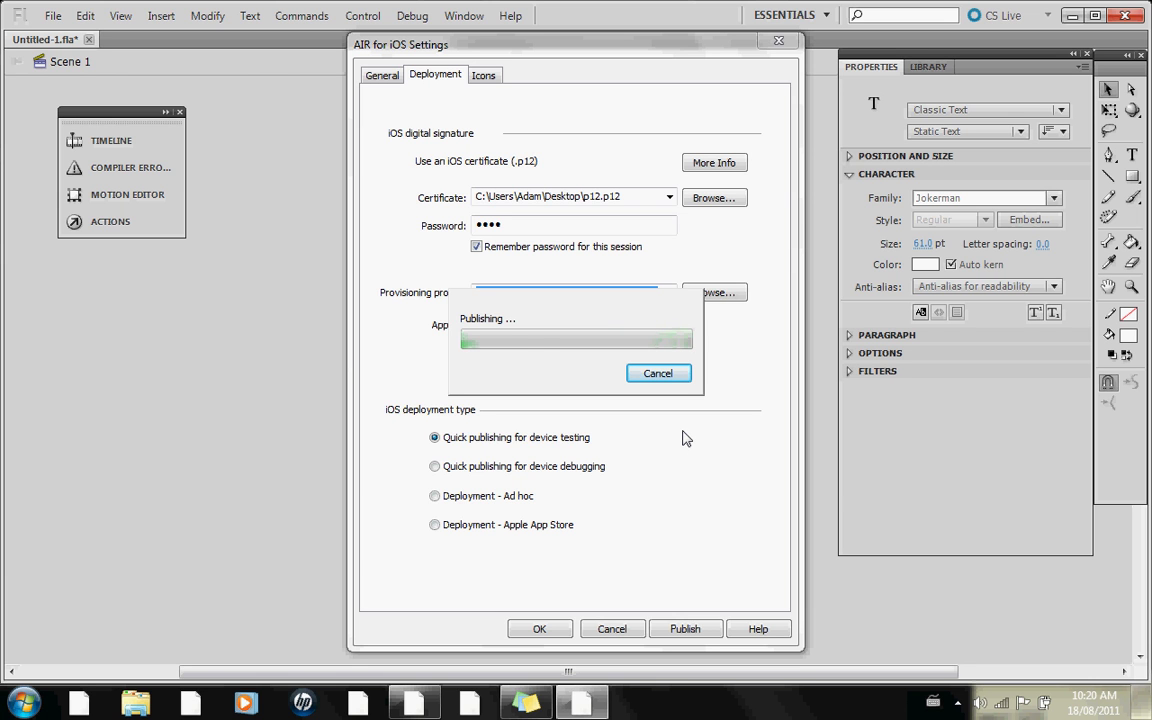
click(956, 701)
click(942, 581)
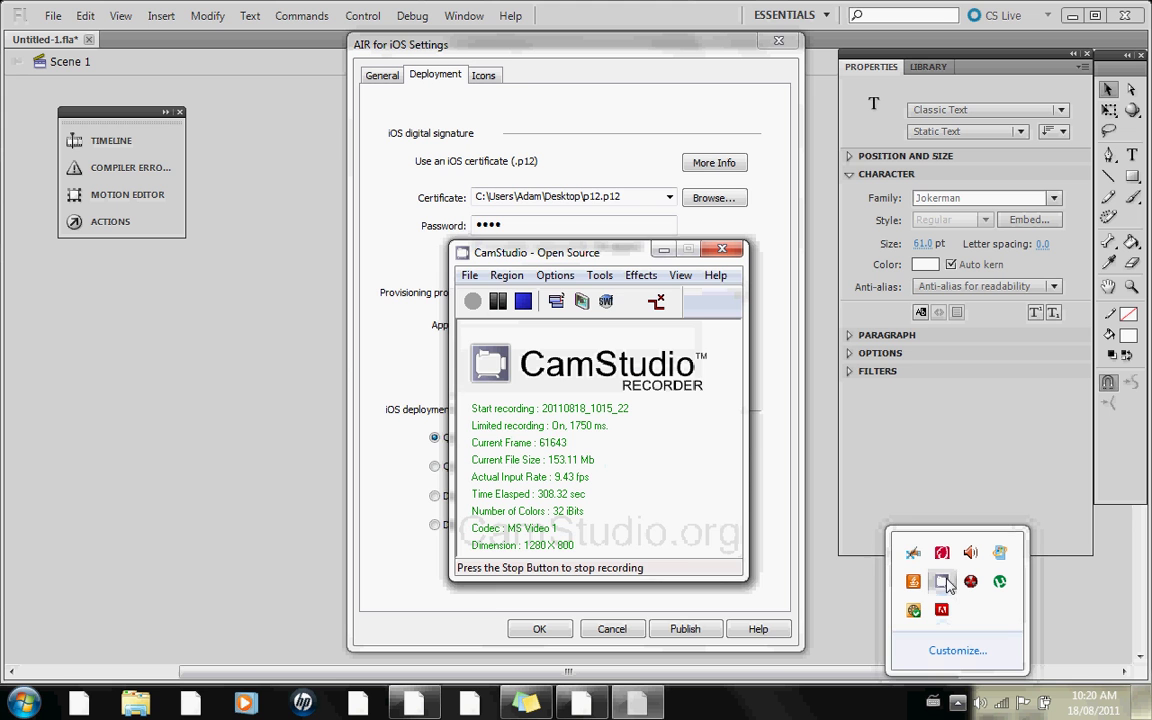